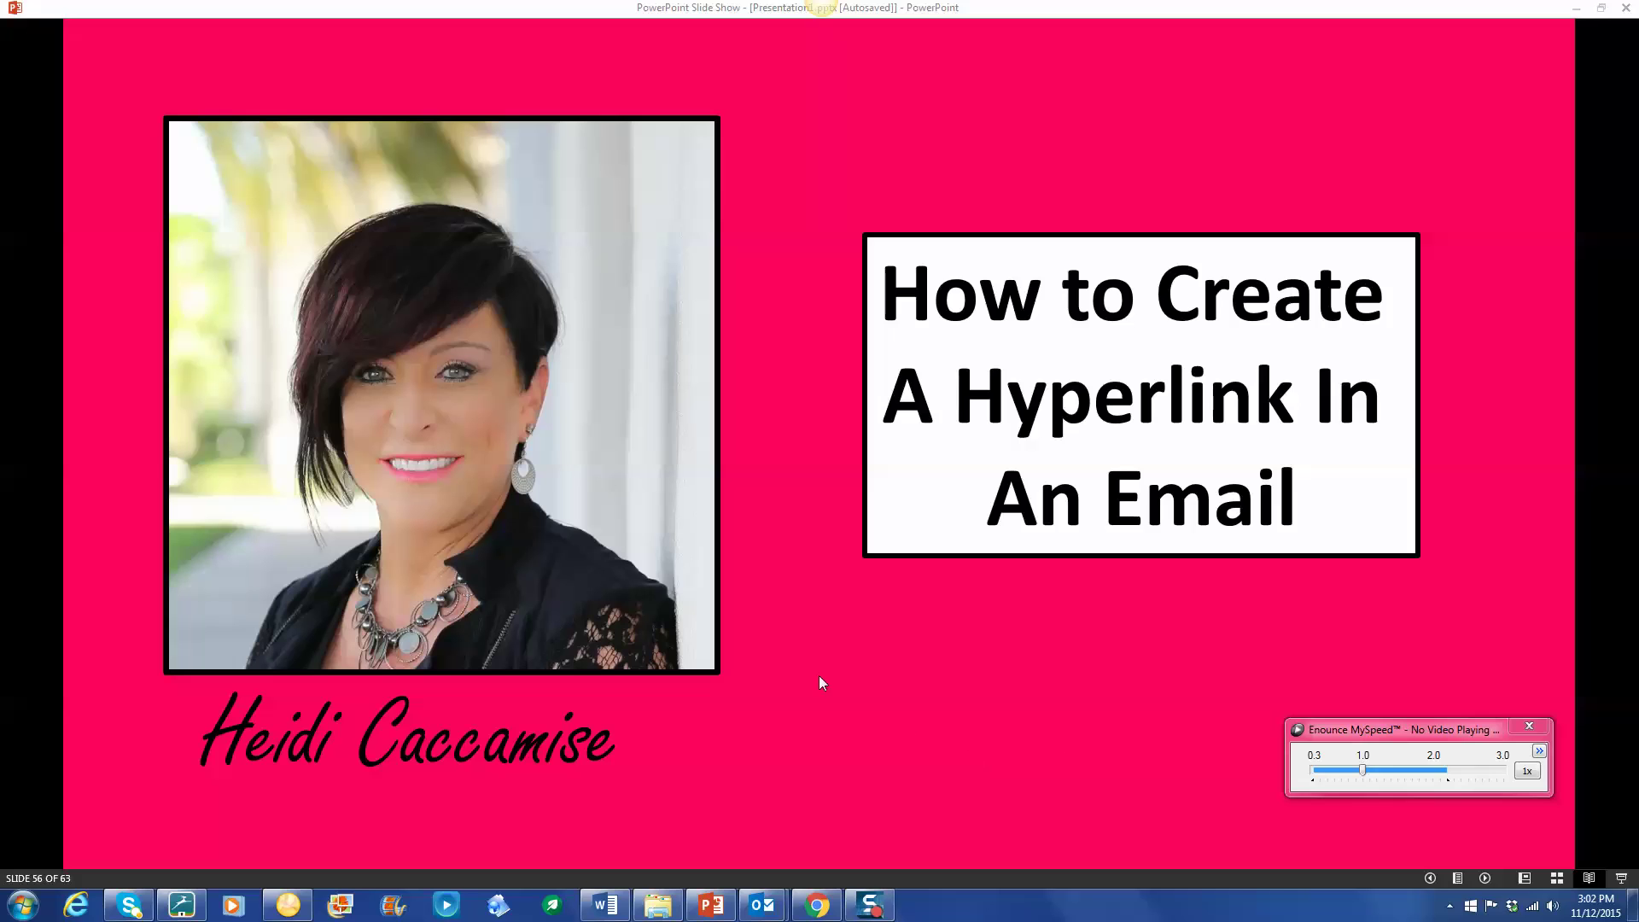
Start a new email from the Outlook inbox with the cursor at the top of the body.
mouse_move(759, 912)
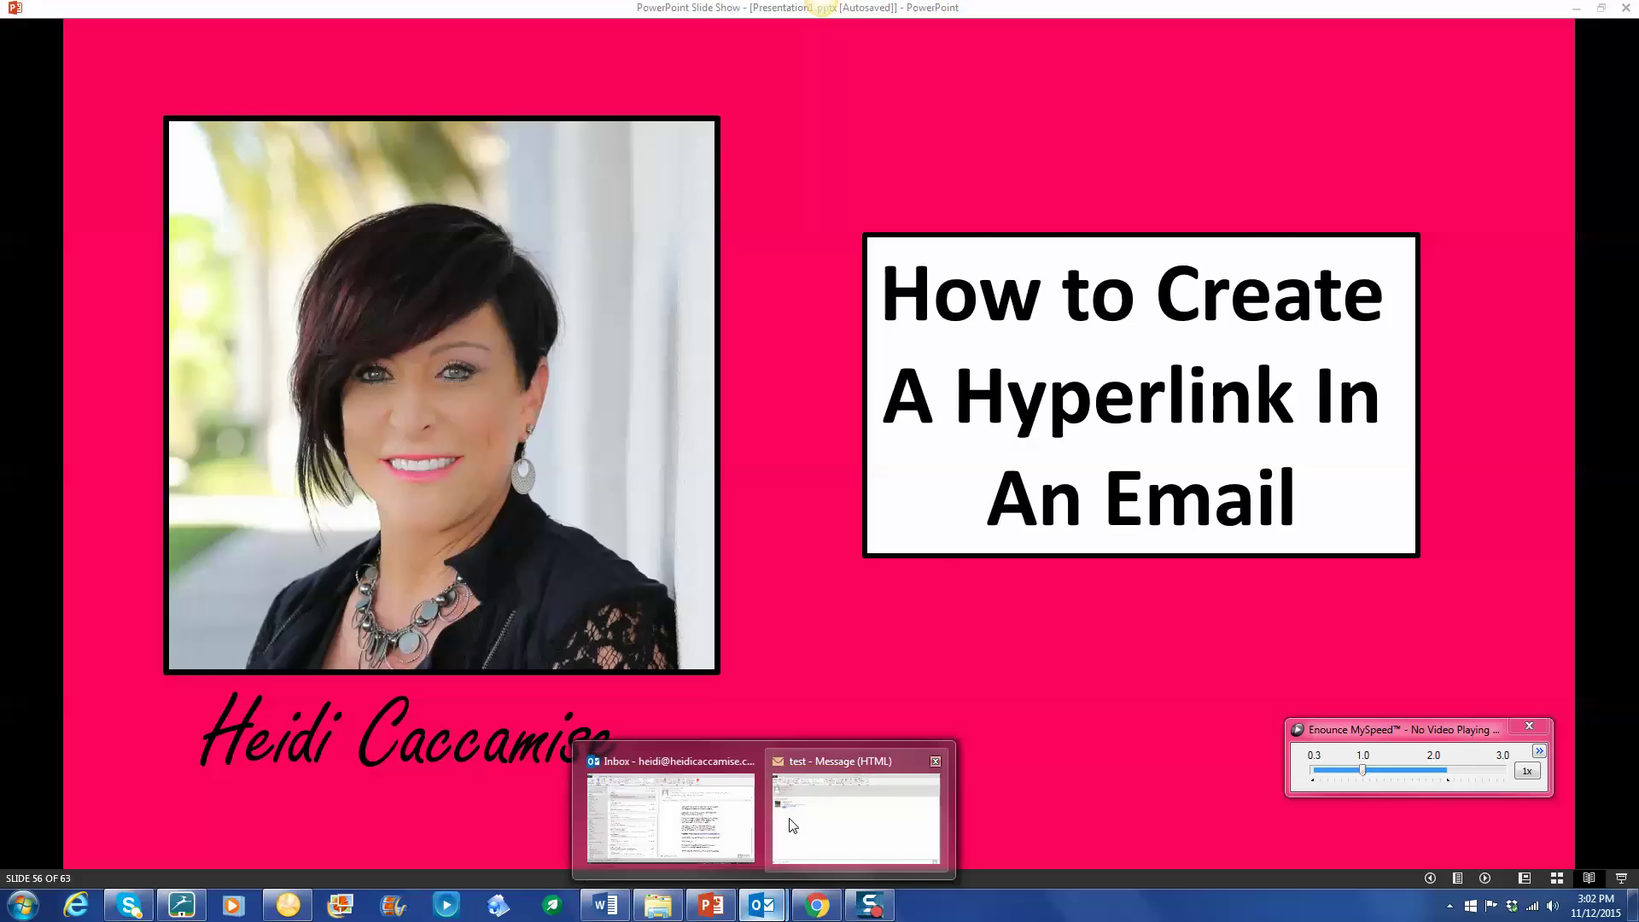
left_click(712, 828)
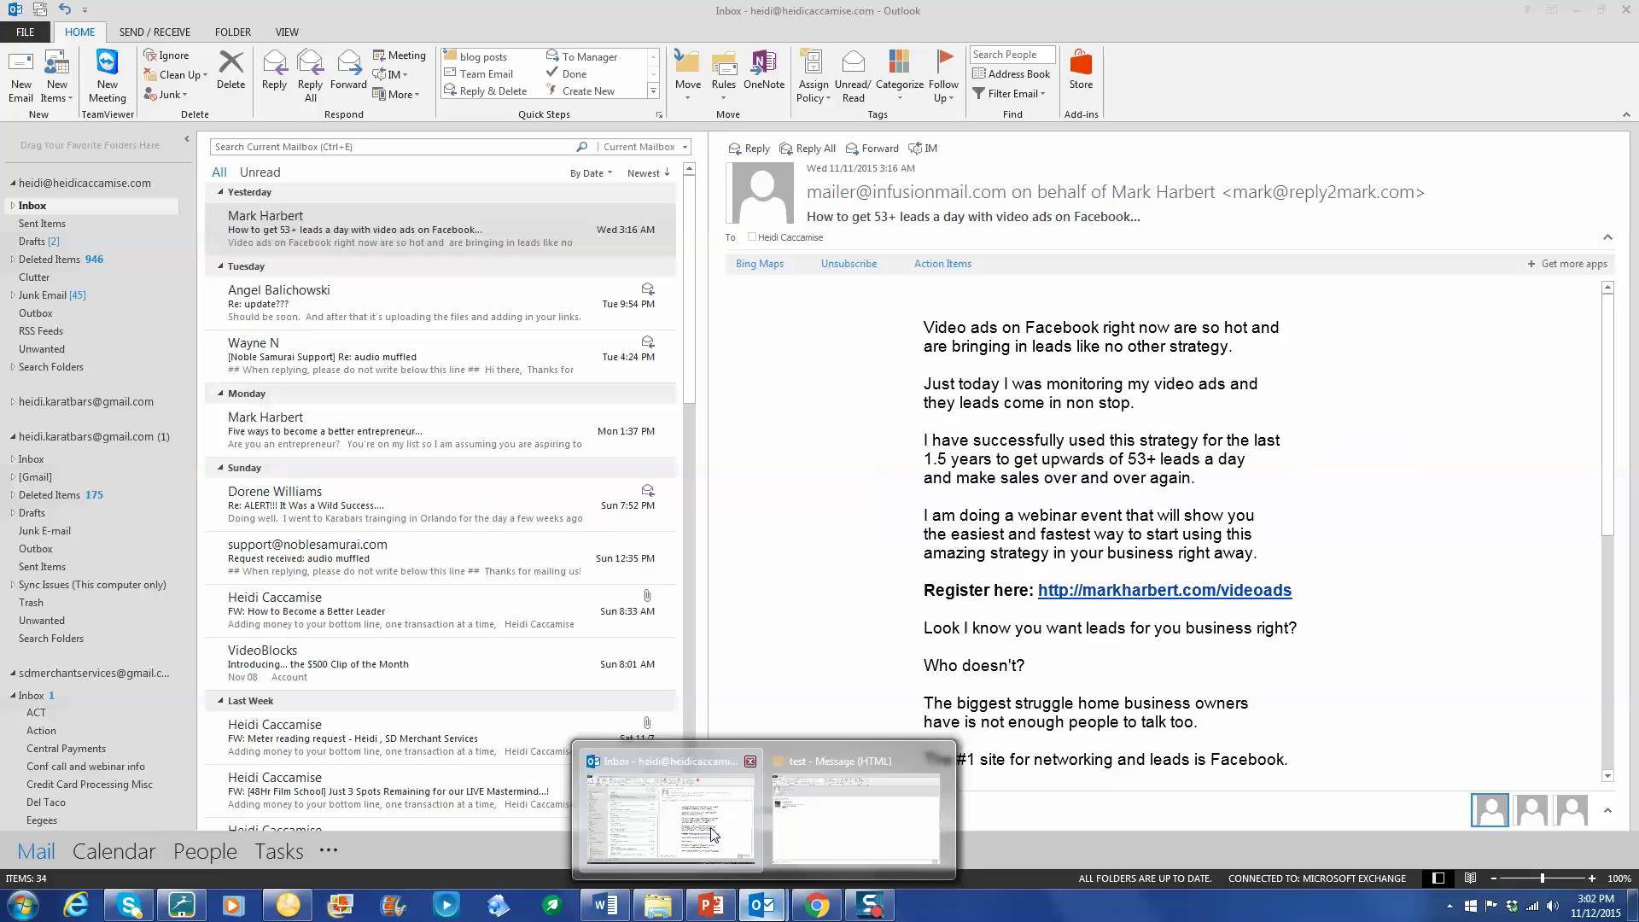
left_click(22, 77)
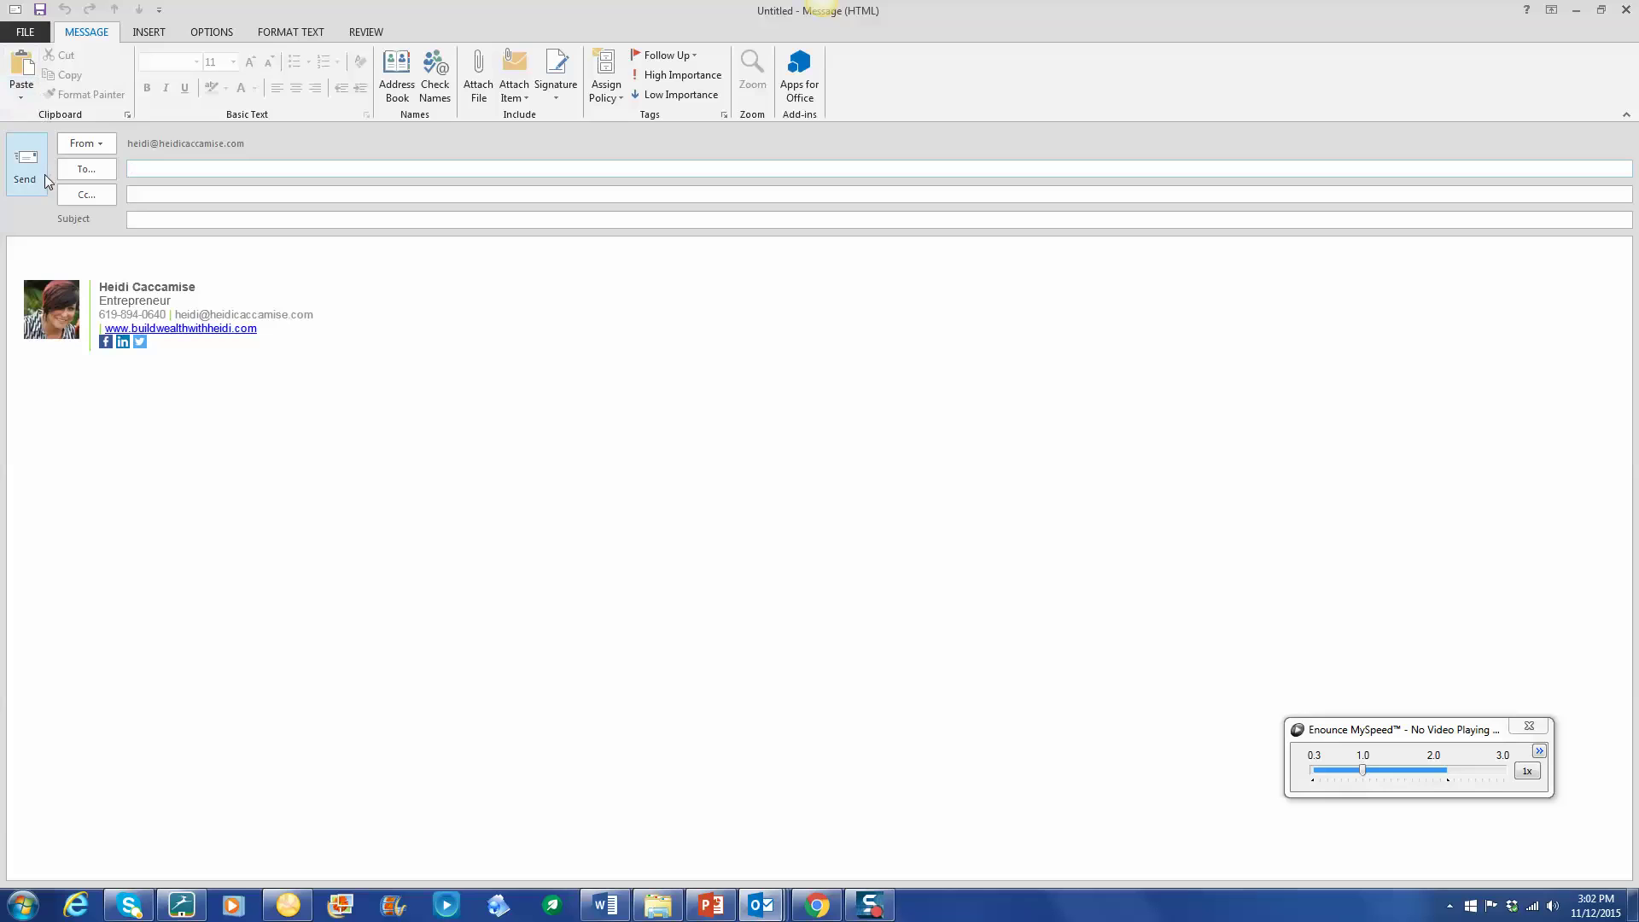
left_click(149, 33)
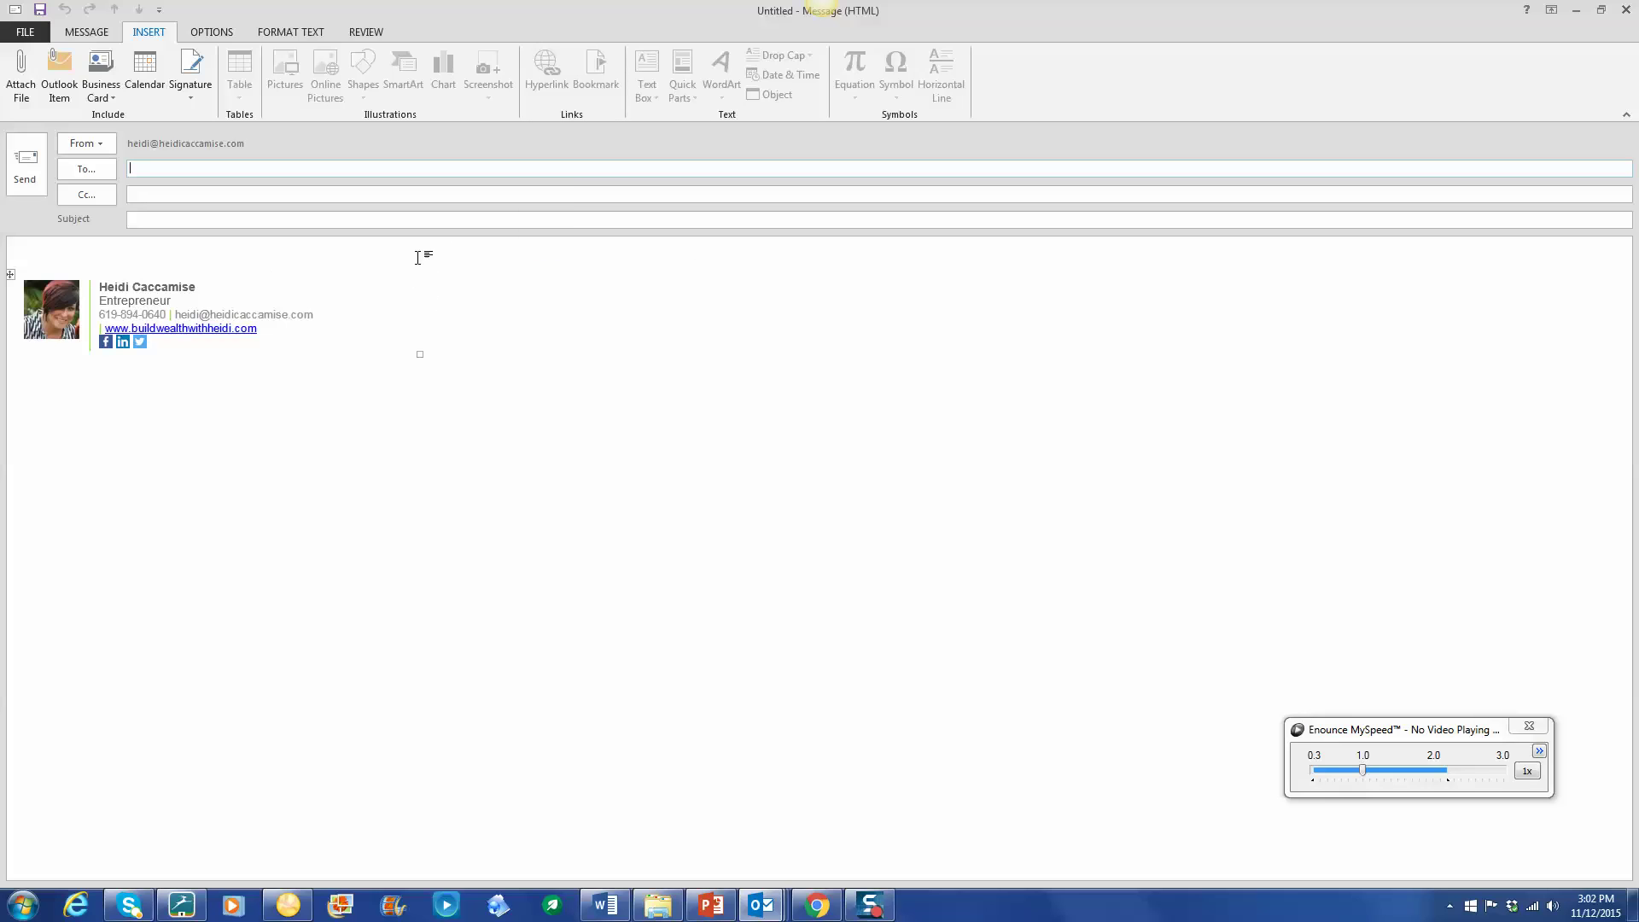
left_click(176, 258)
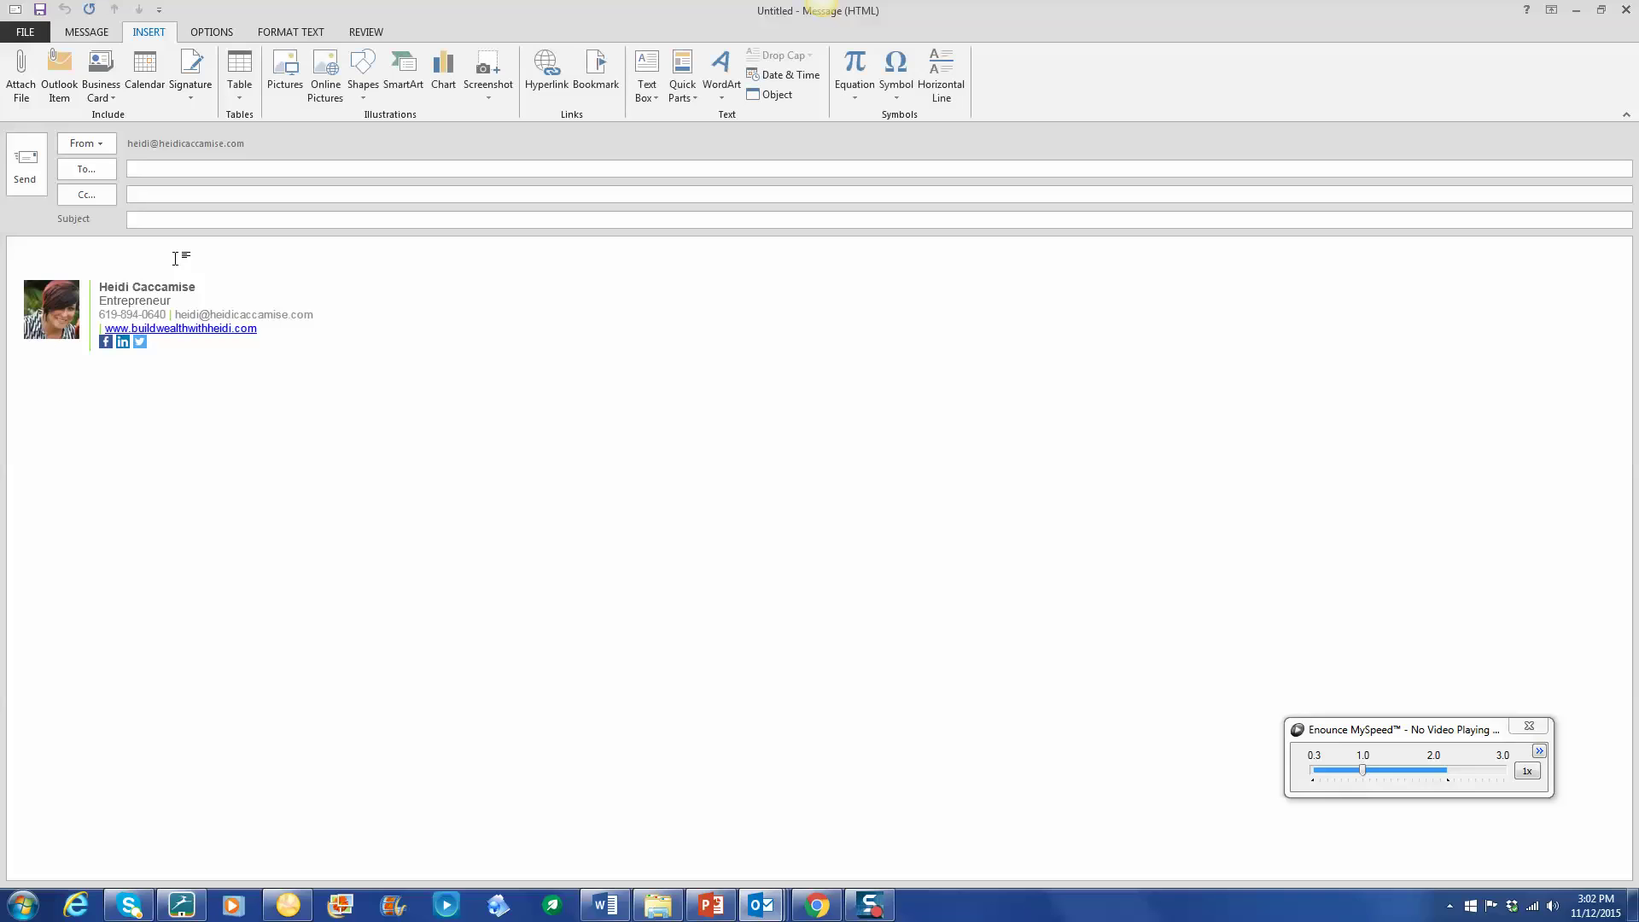
Insert a 'download document' hyperlink pointing to the notecards file in the user's folder.
left_click(539, 75)
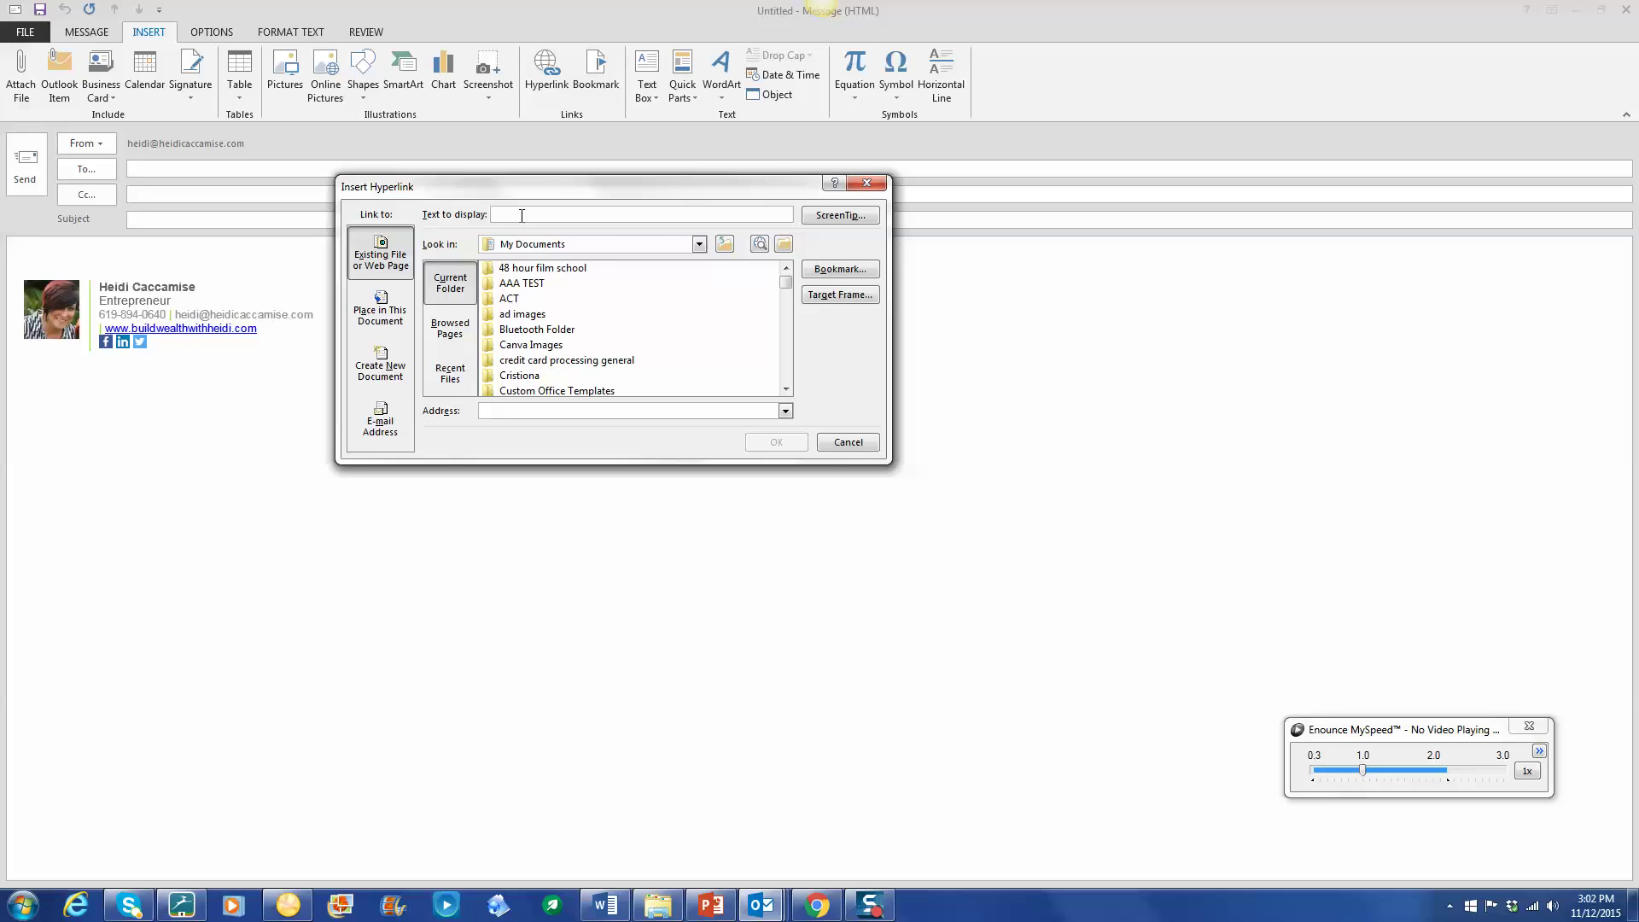
type("download document")
double_click(533, 377)
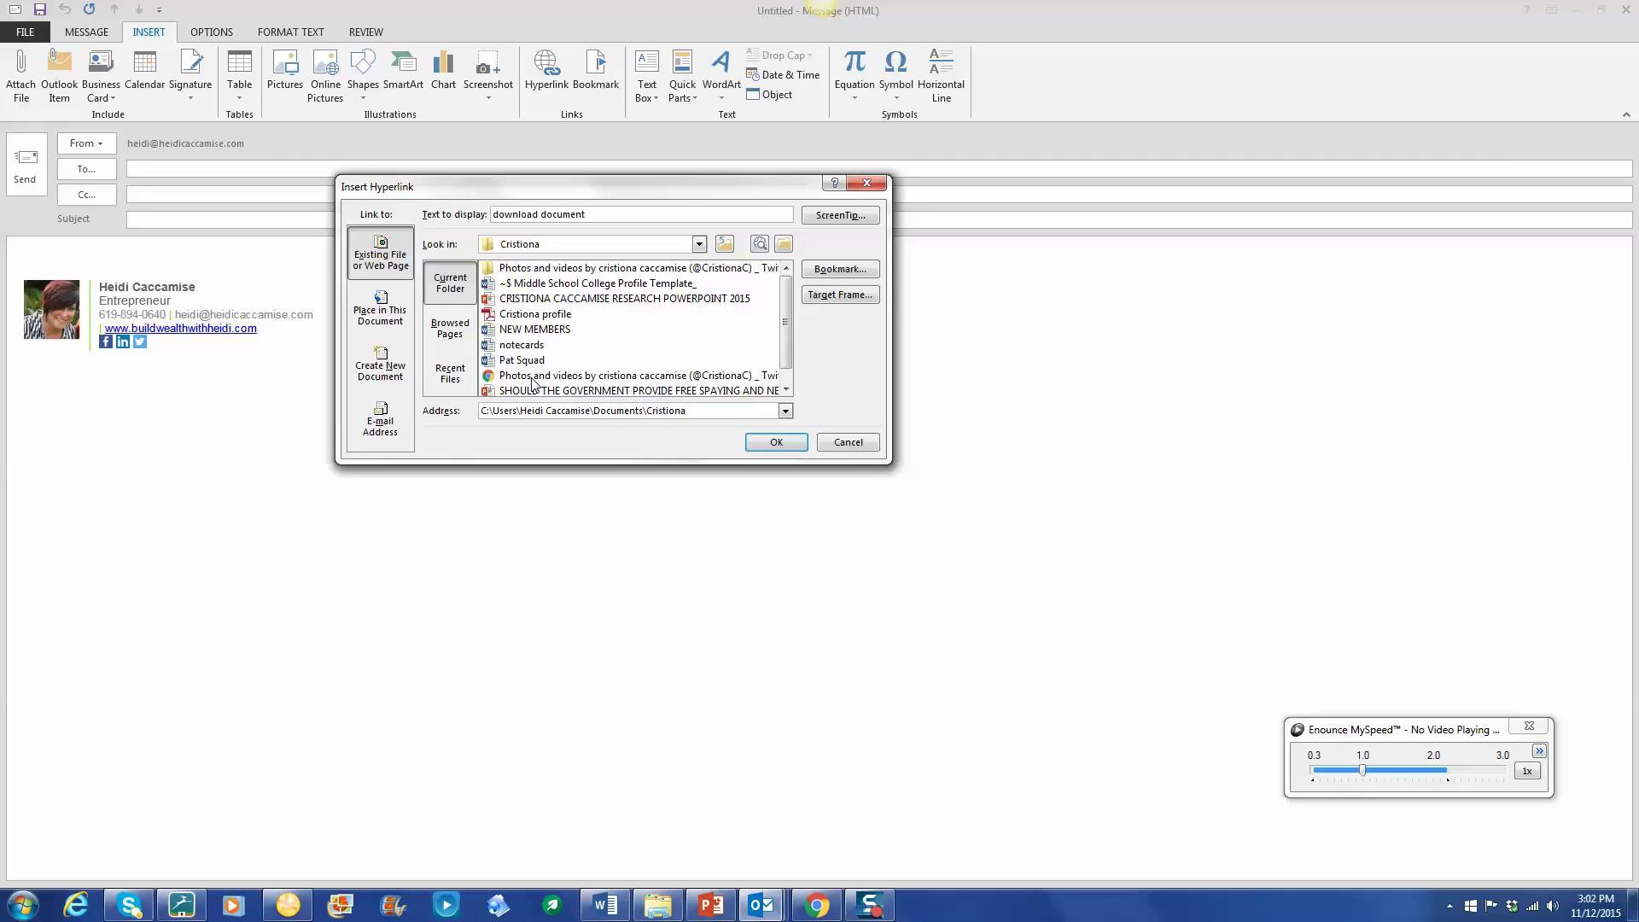
double_click(533, 345)
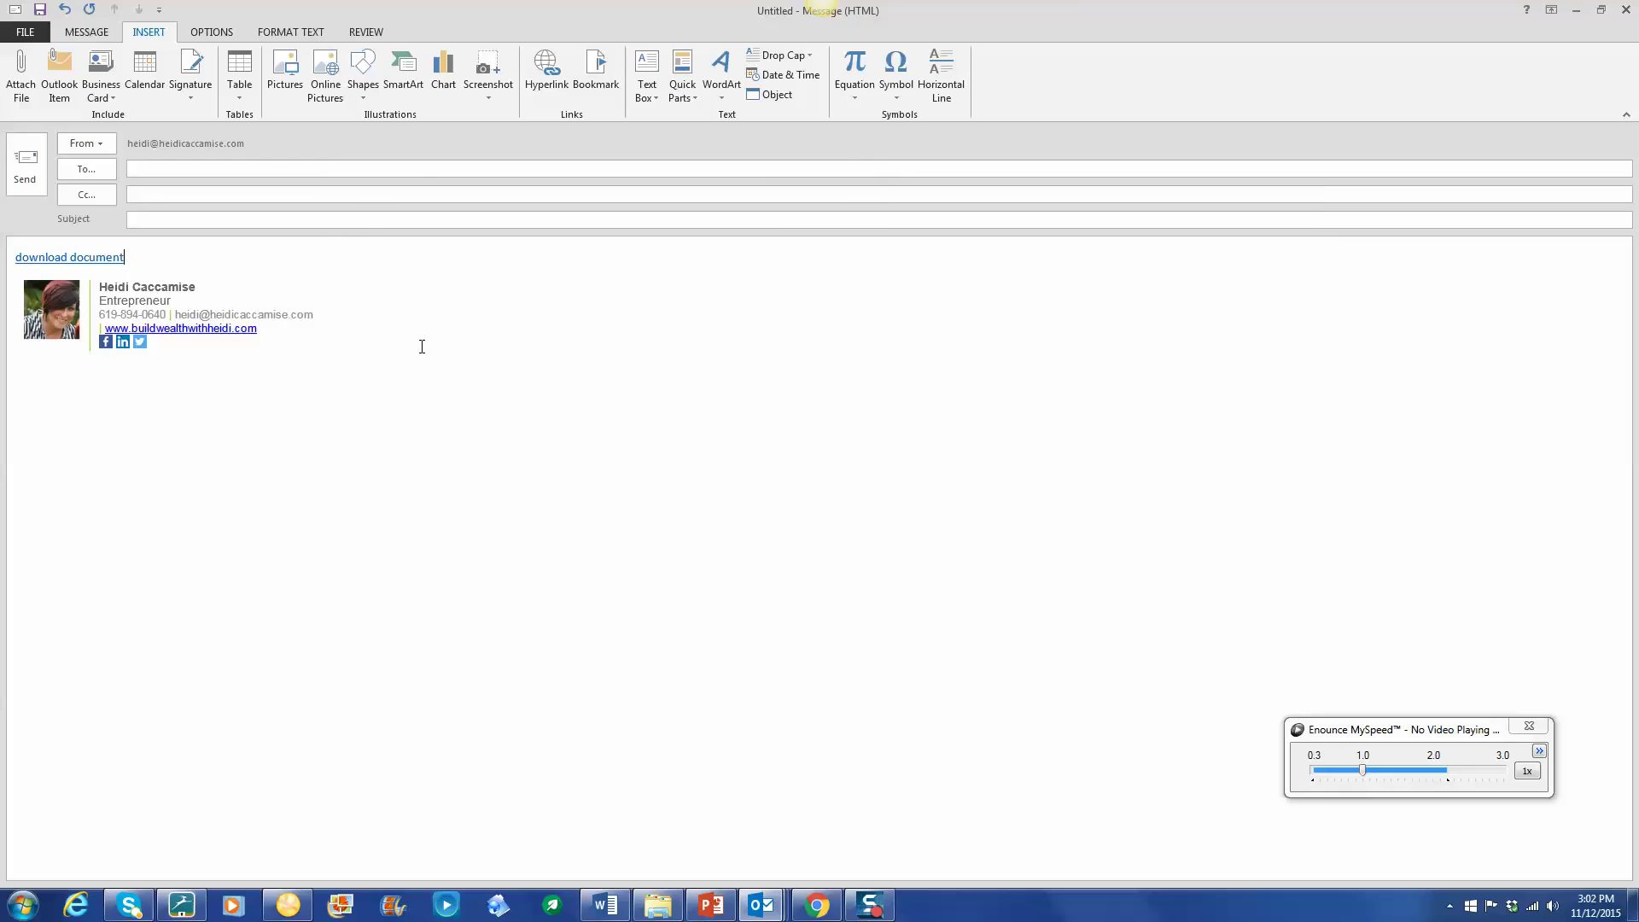
Address the email to your own contact with subject 'test' and send it.
left_click(169, 172)
type("heidi")
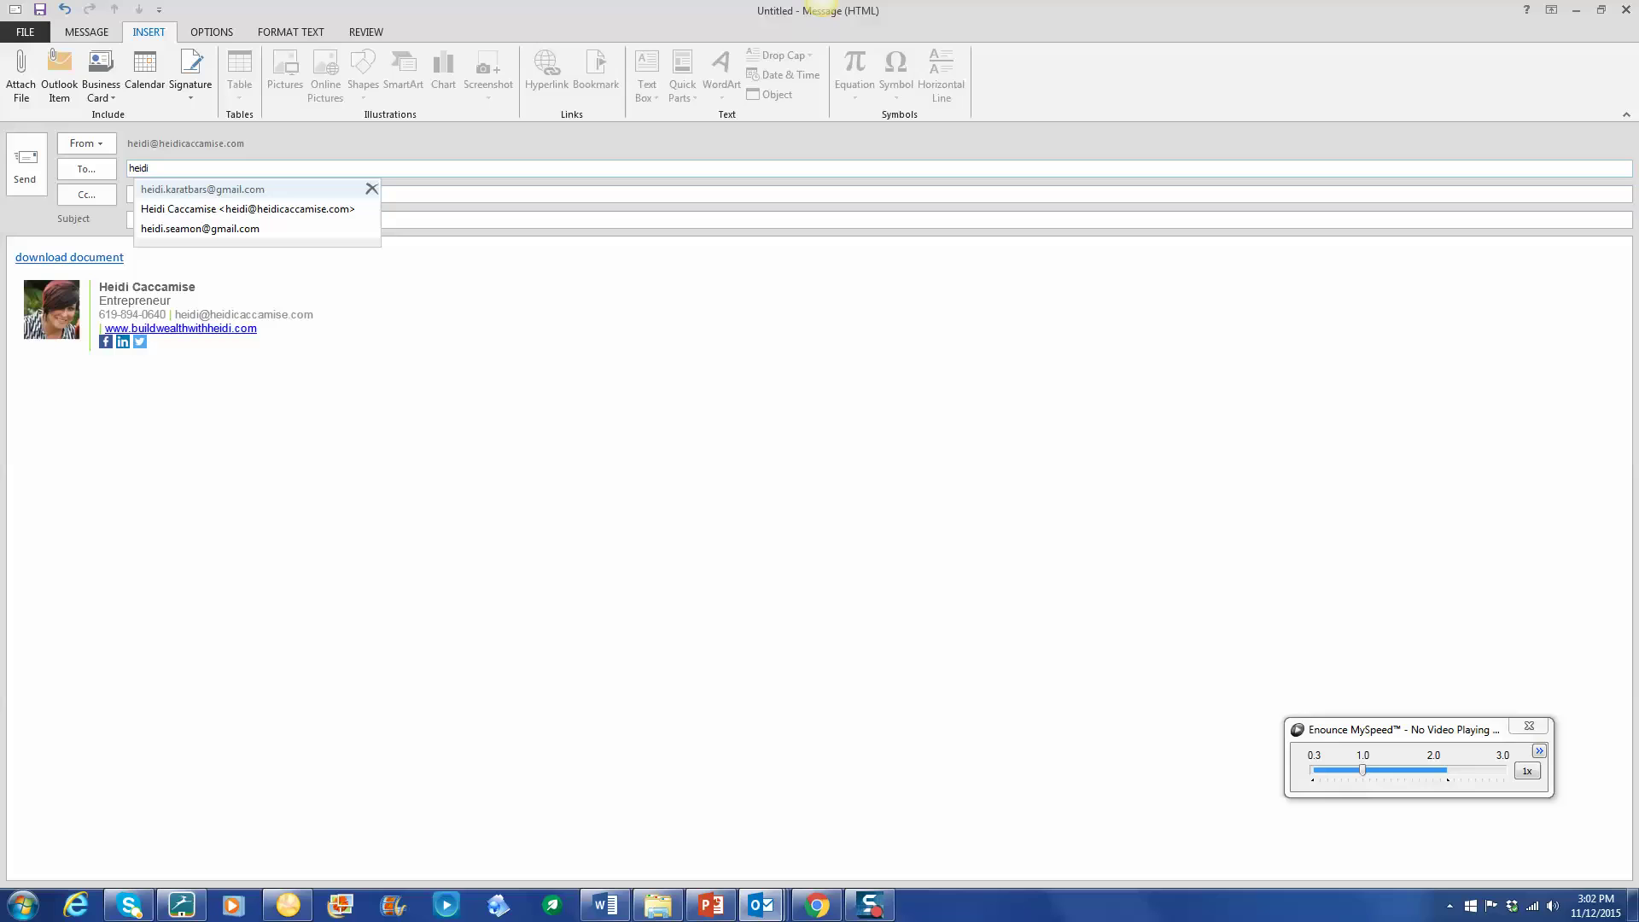
left_click(180, 209)
left_click(180, 216)
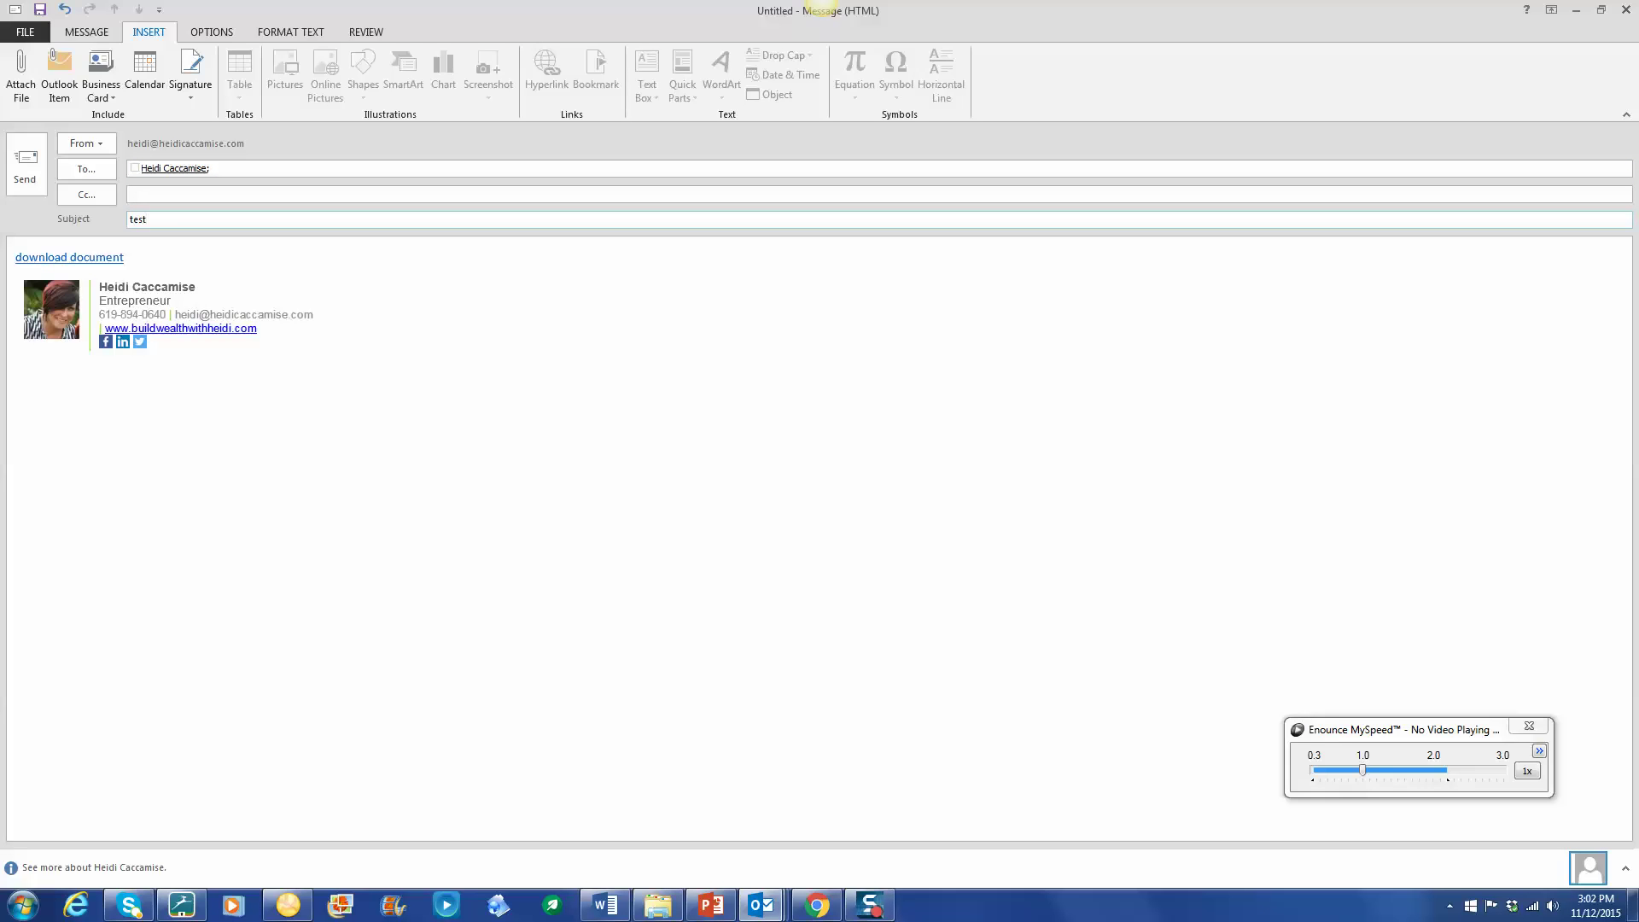
left_click(26, 164)
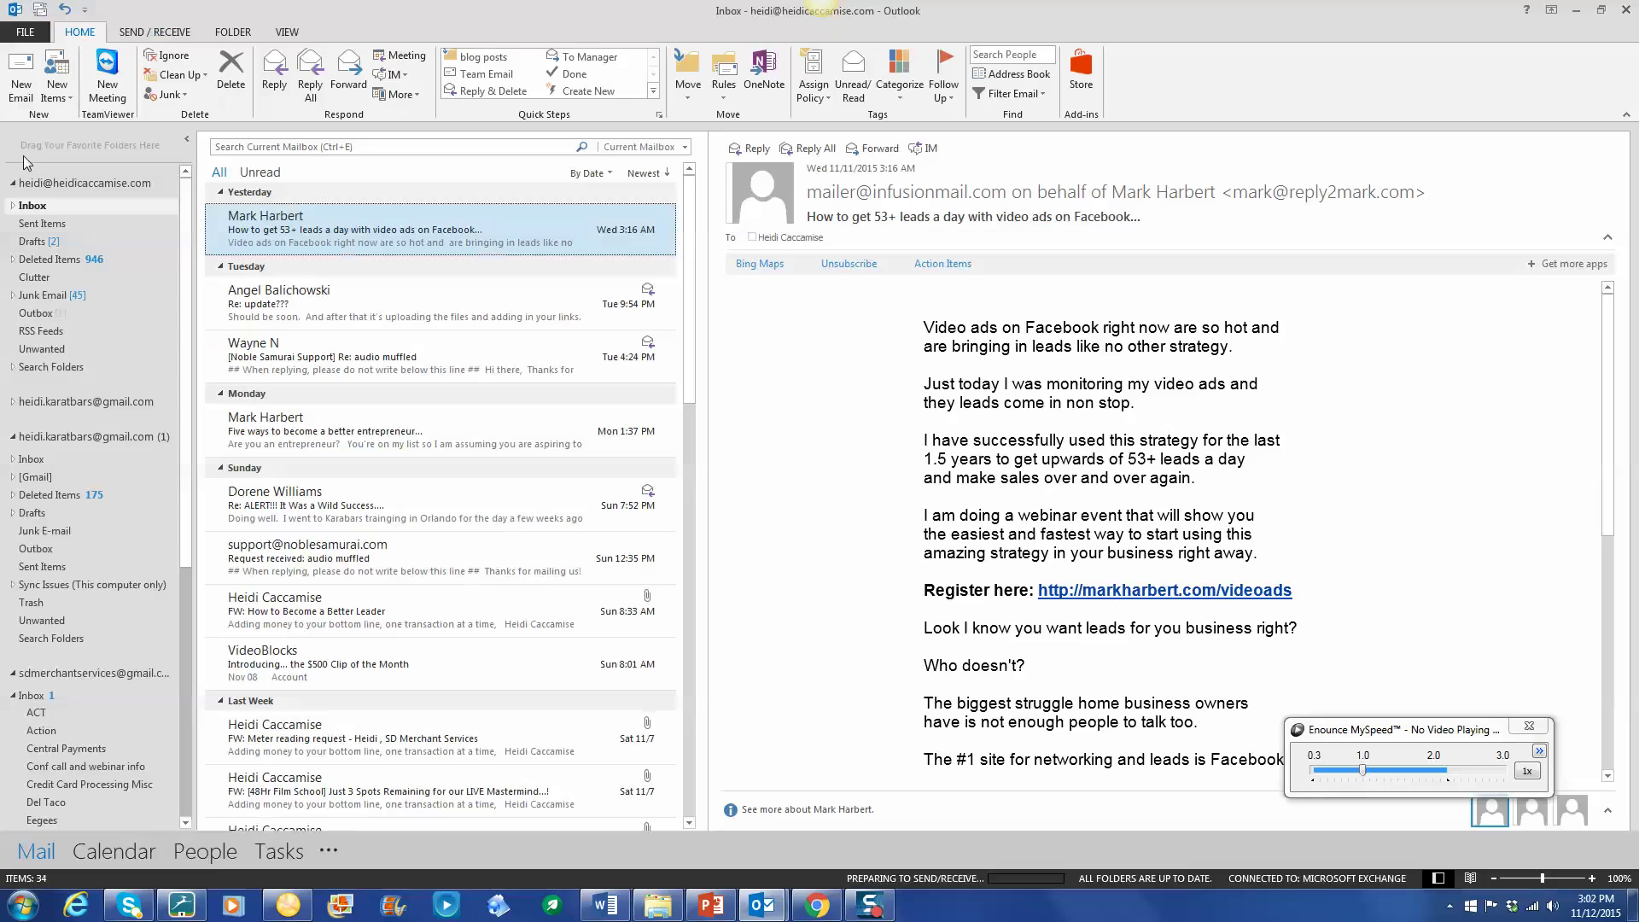
Start another new email with the cursor in the message body.
left_click(22, 92)
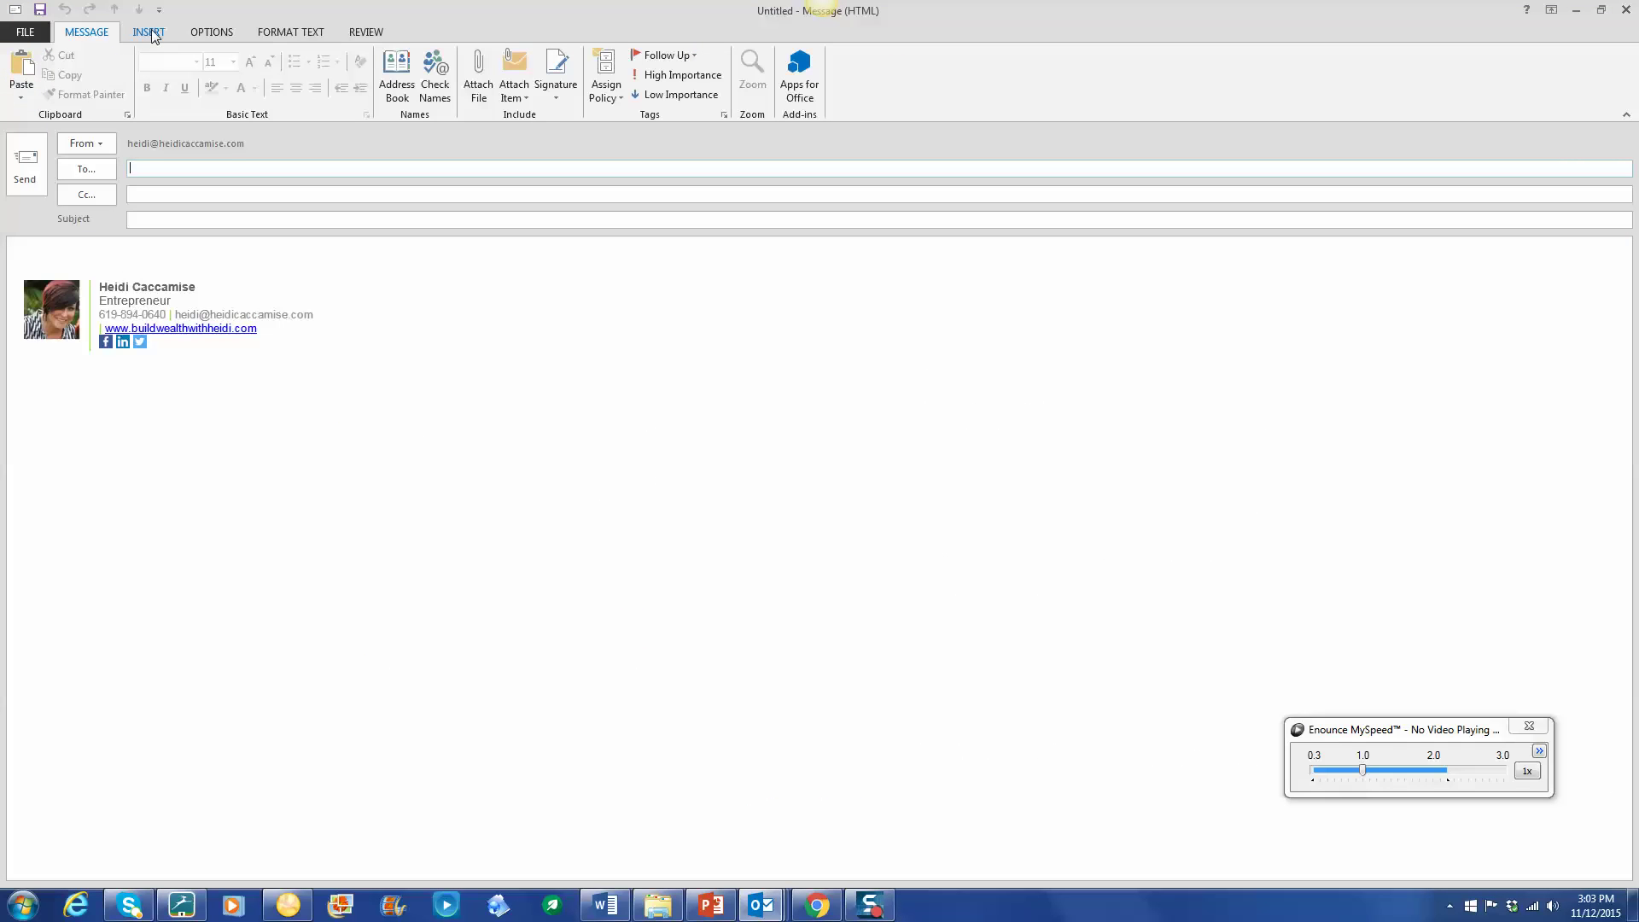
left_click(151, 32)
left_click(128, 248)
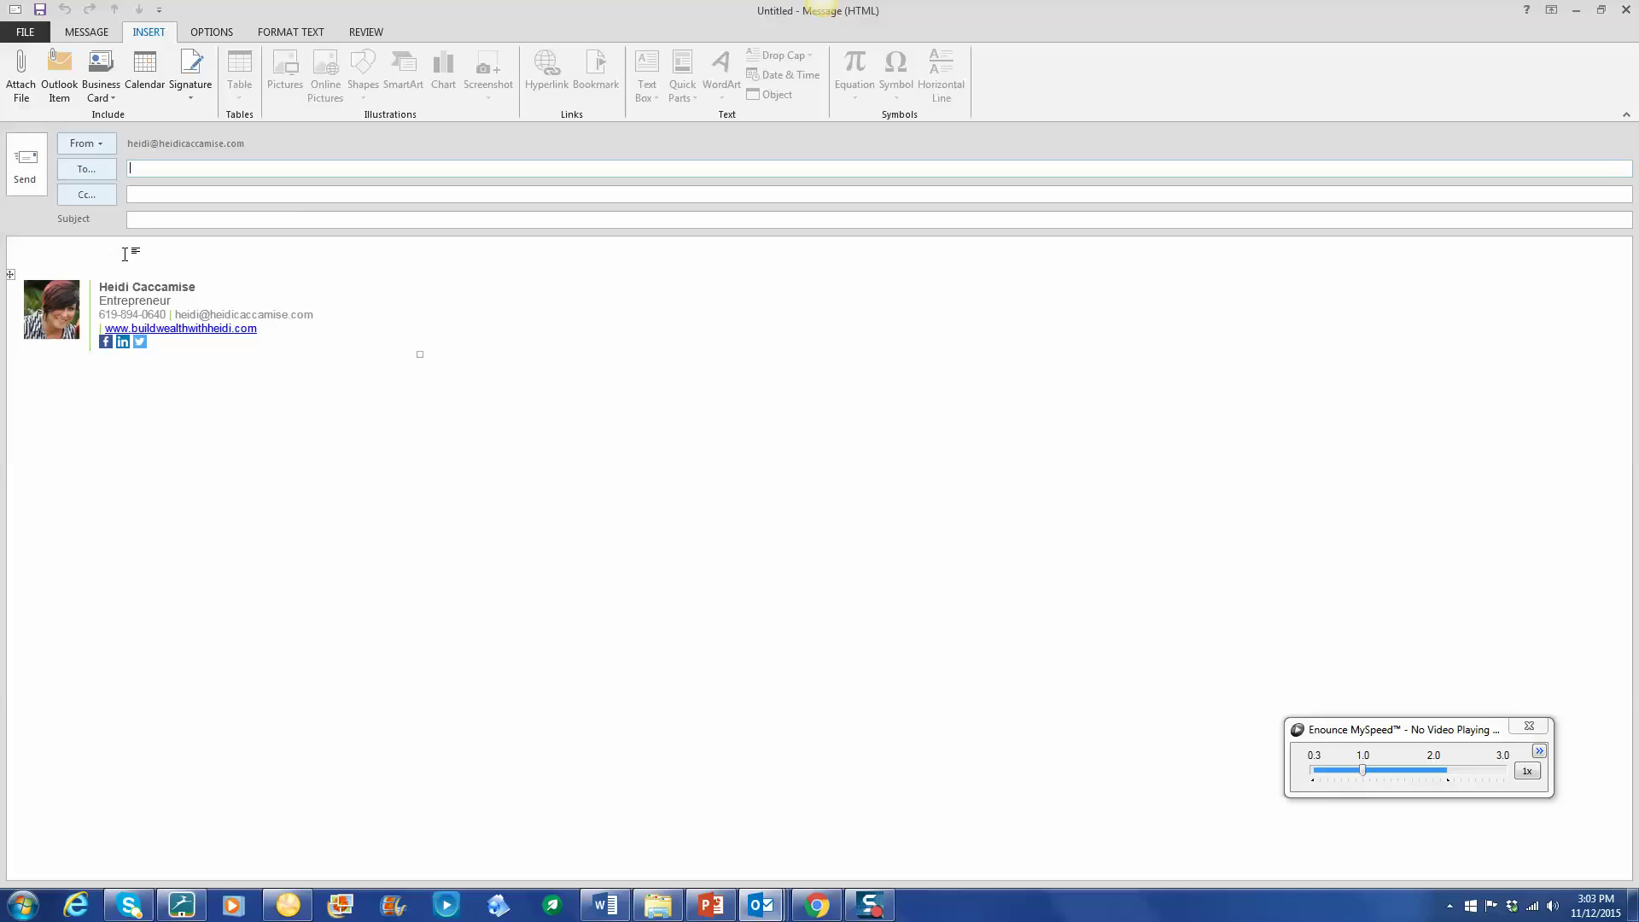
Insert a 'watch video' hyperlink to the 4 tools video in the Libraries > Videos folder.
left_click(546, 70)
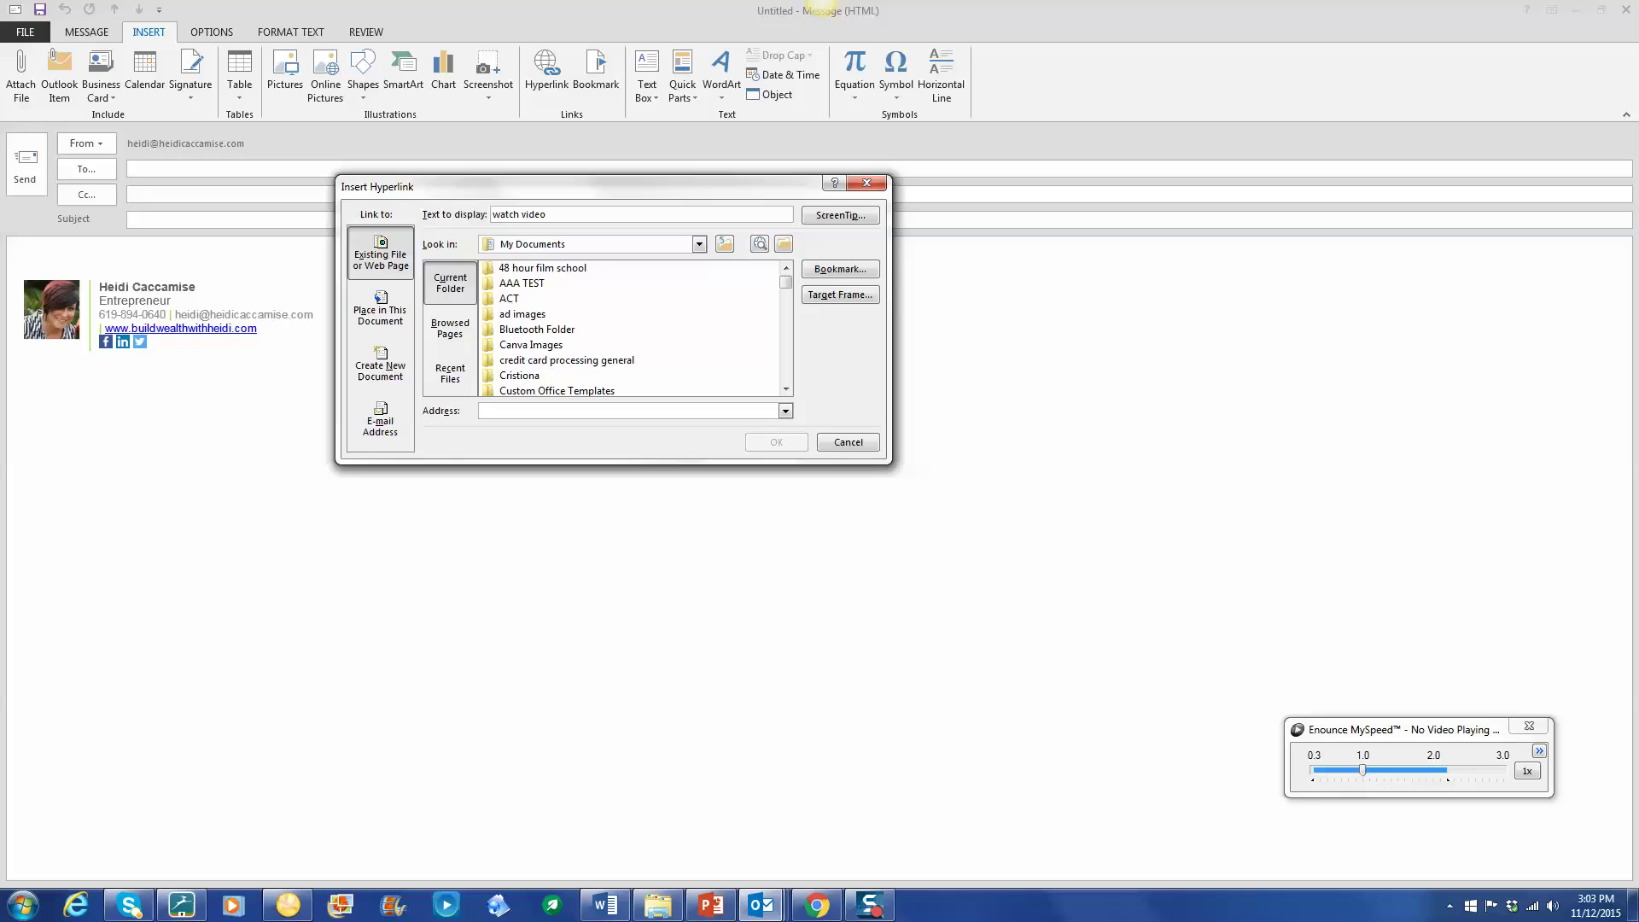
left_click(699, 246)
scroll(637, 339, "down", 1)
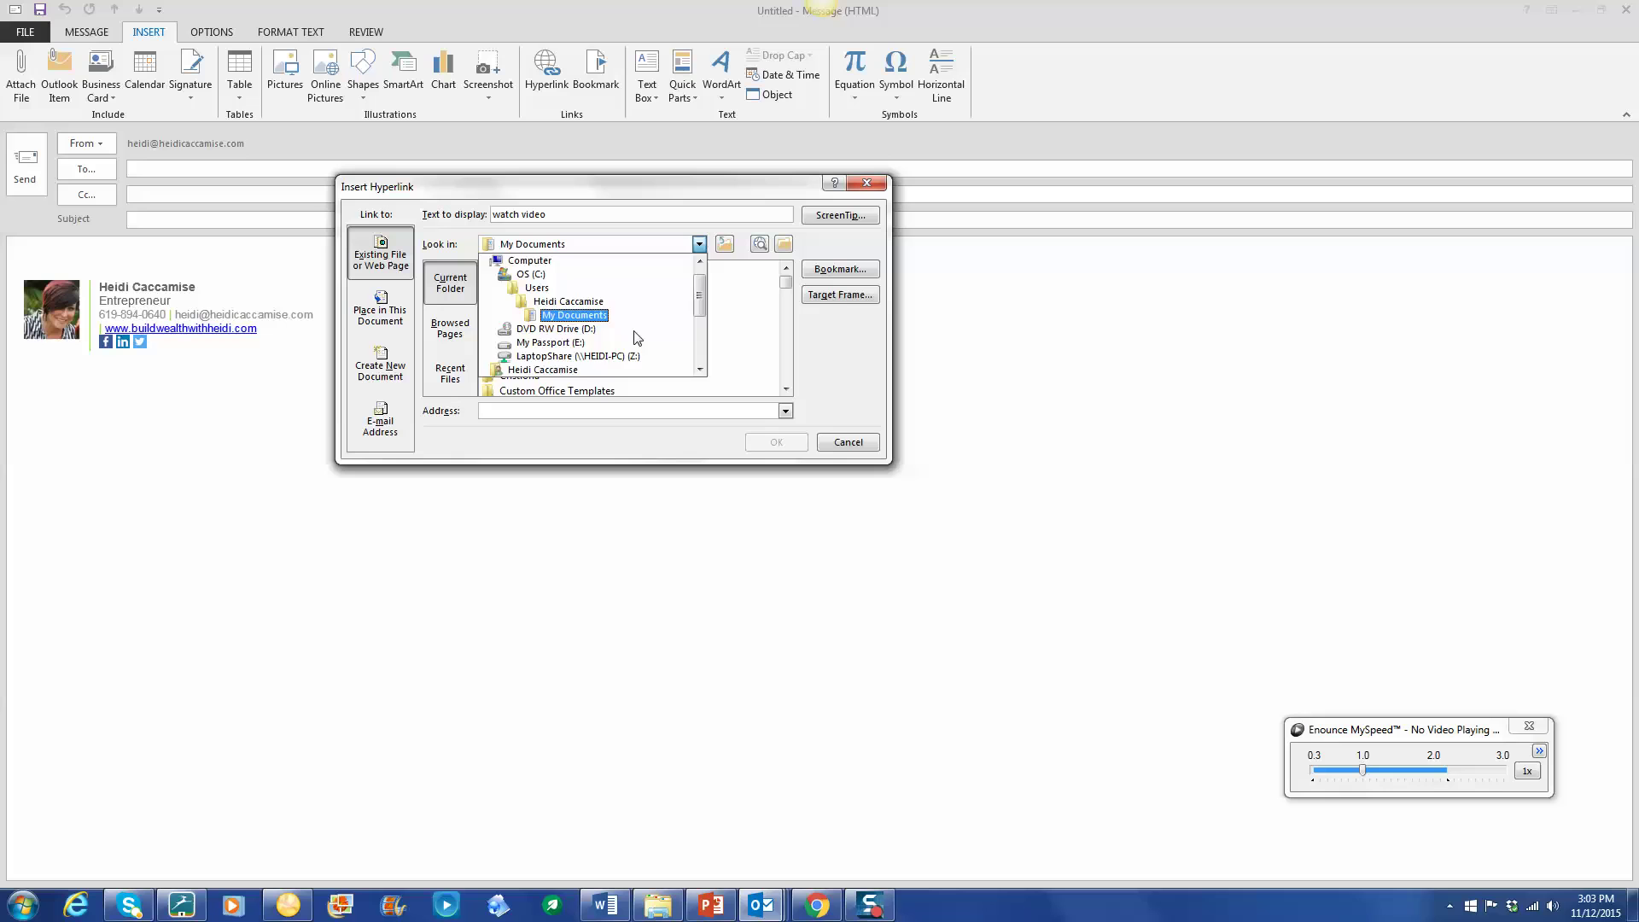
left_click(568, 357)
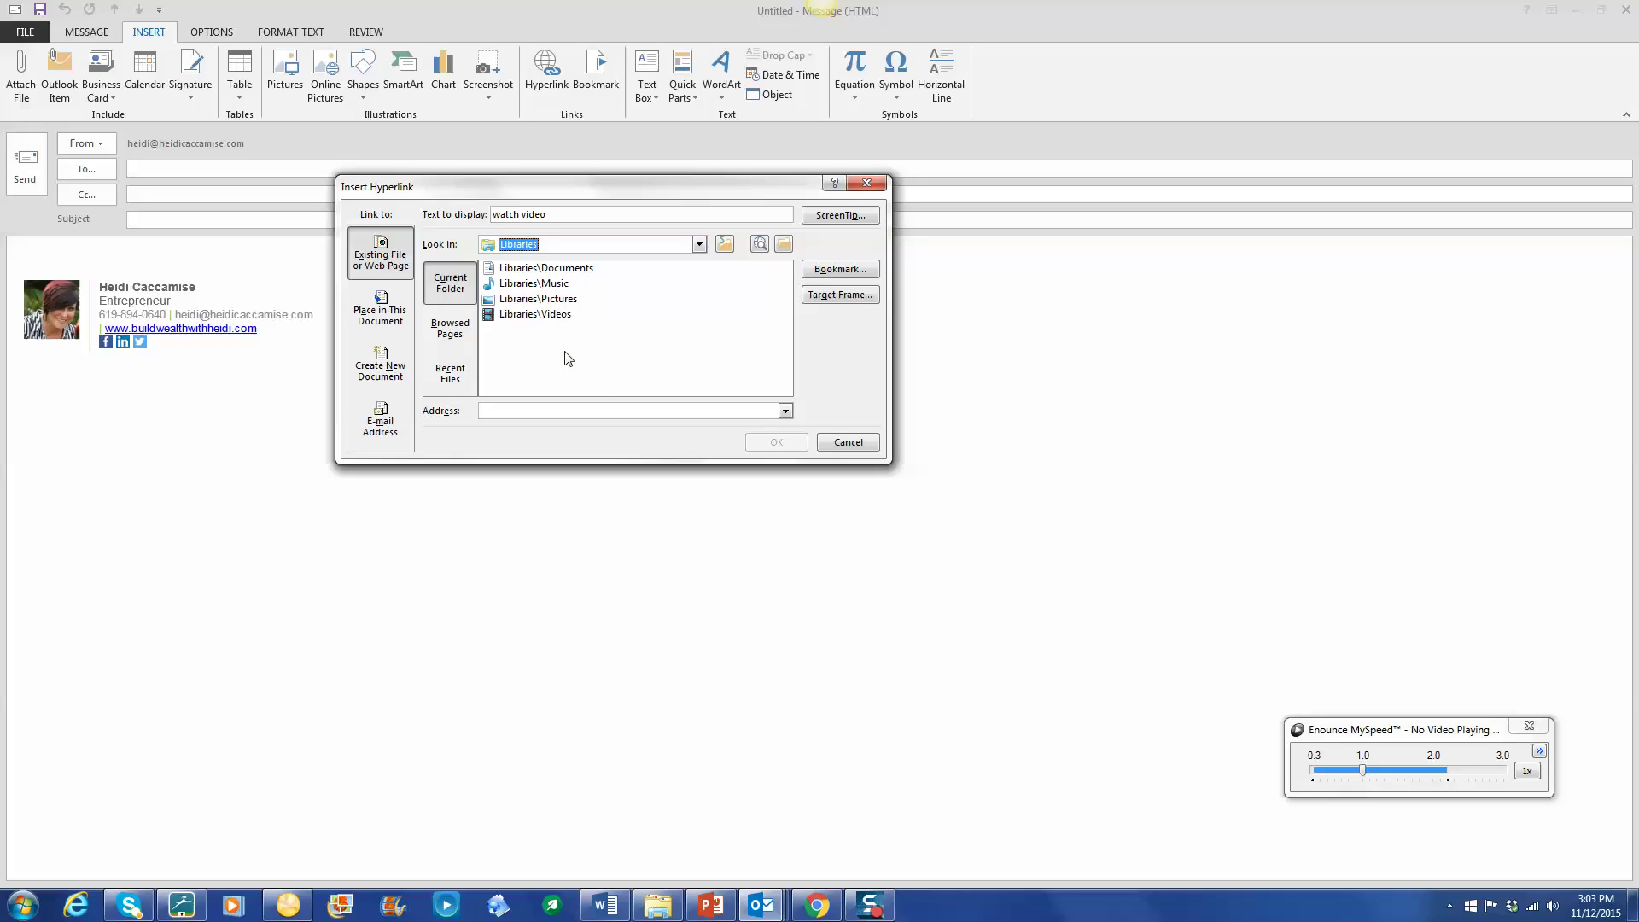
double_click(540, 315)
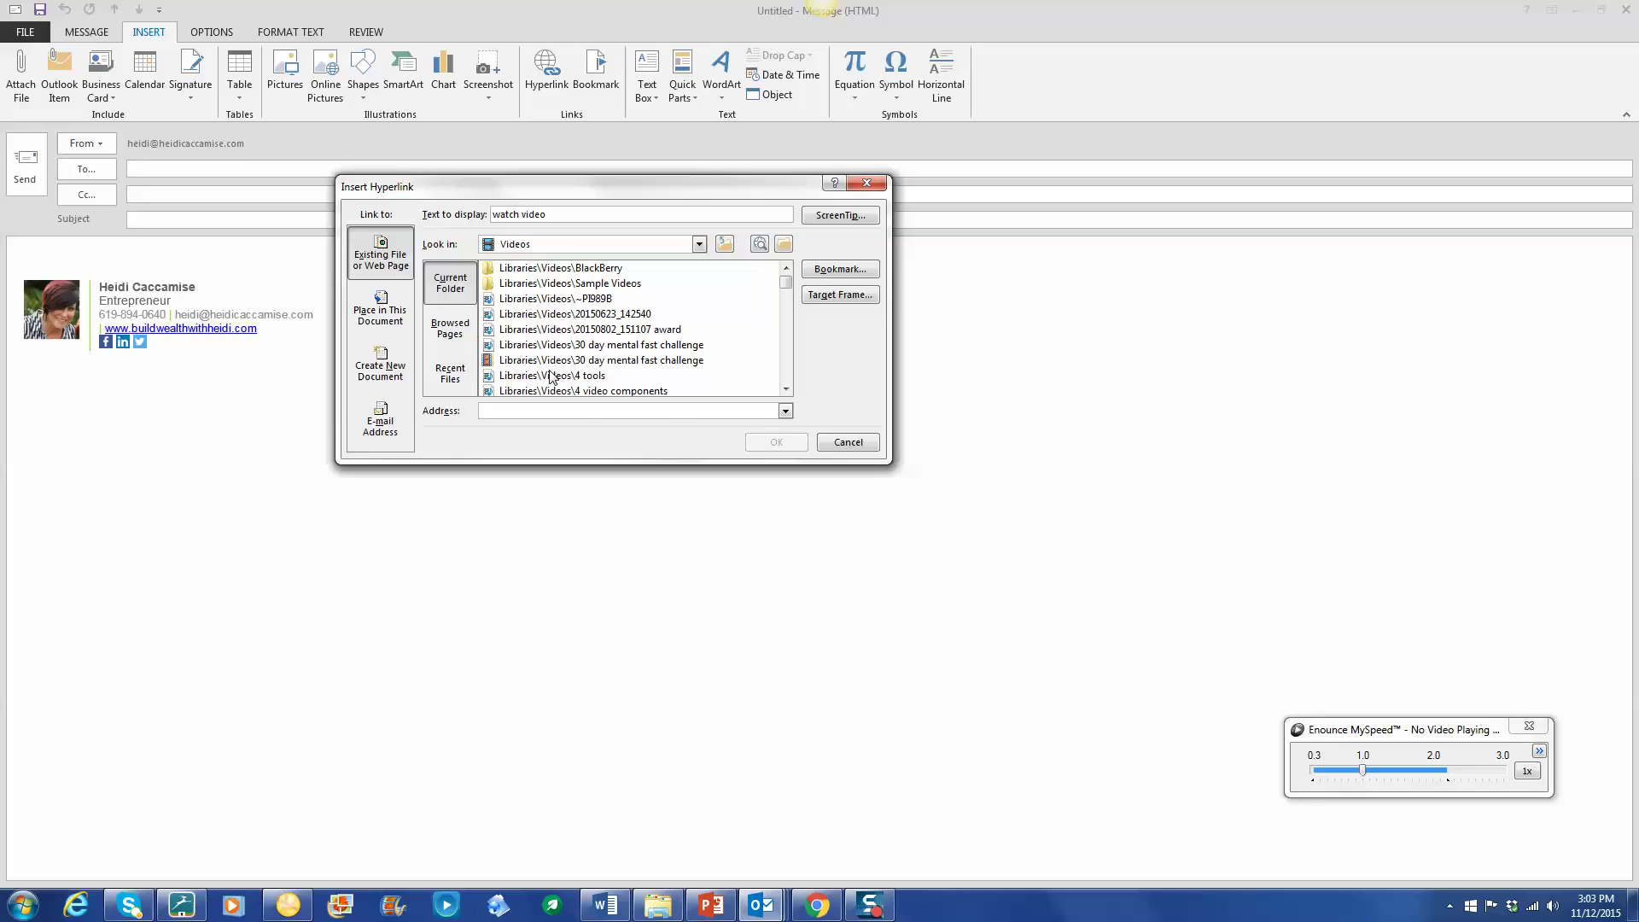
double_click(555, 375)
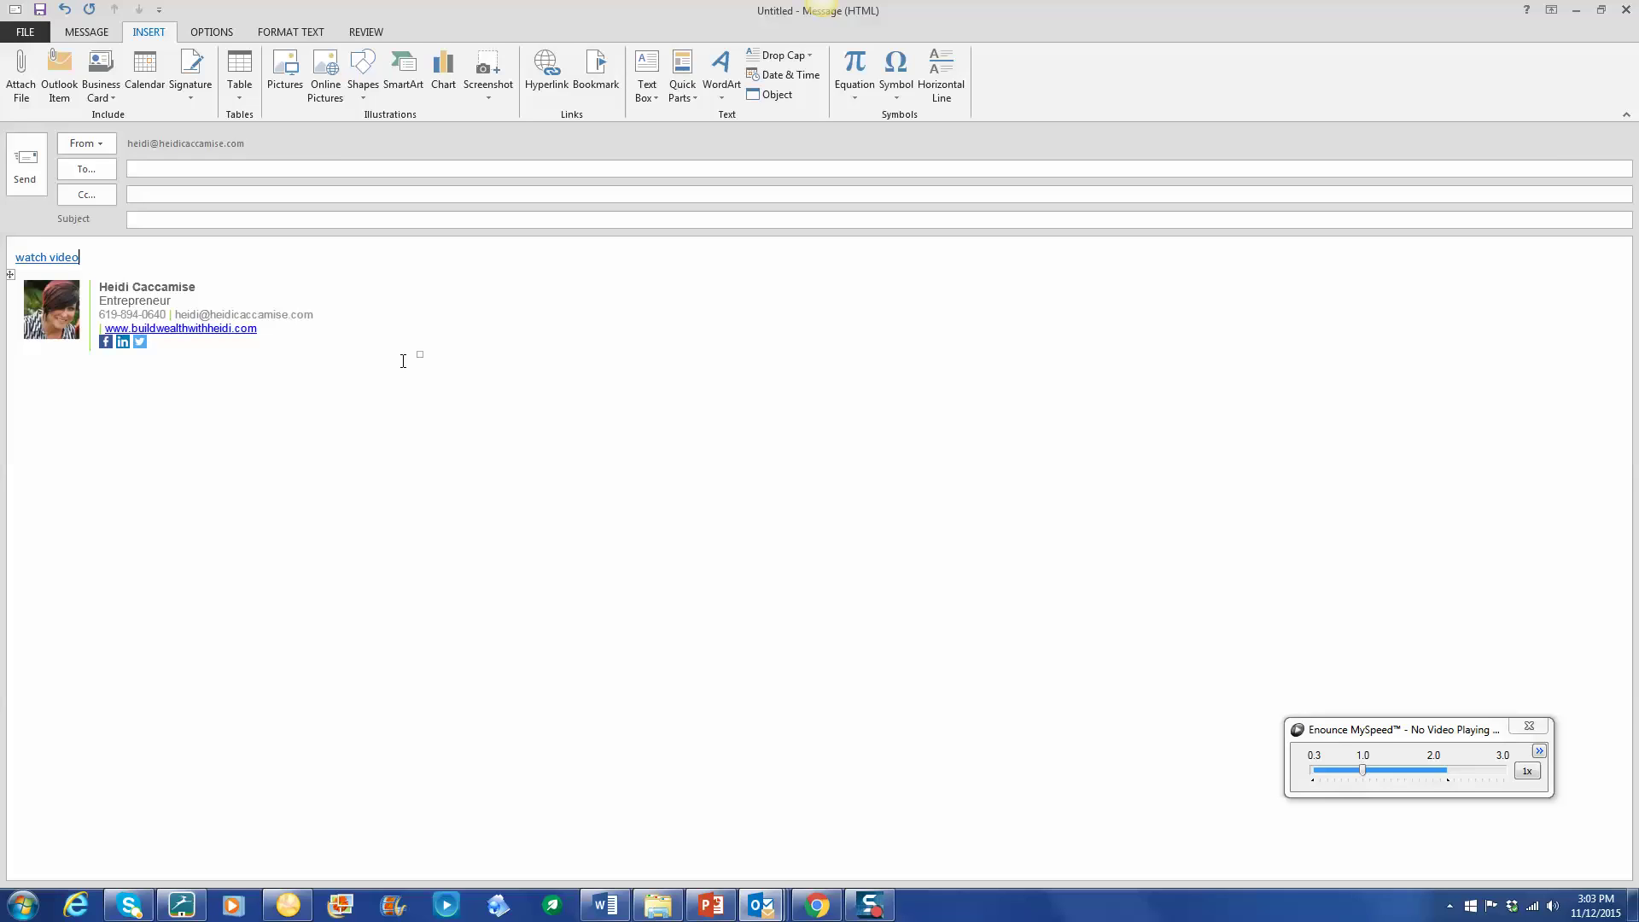
Address the watch video email to your own contact, subject 'test', and send it.
left_click(143, 168)
type("heid")
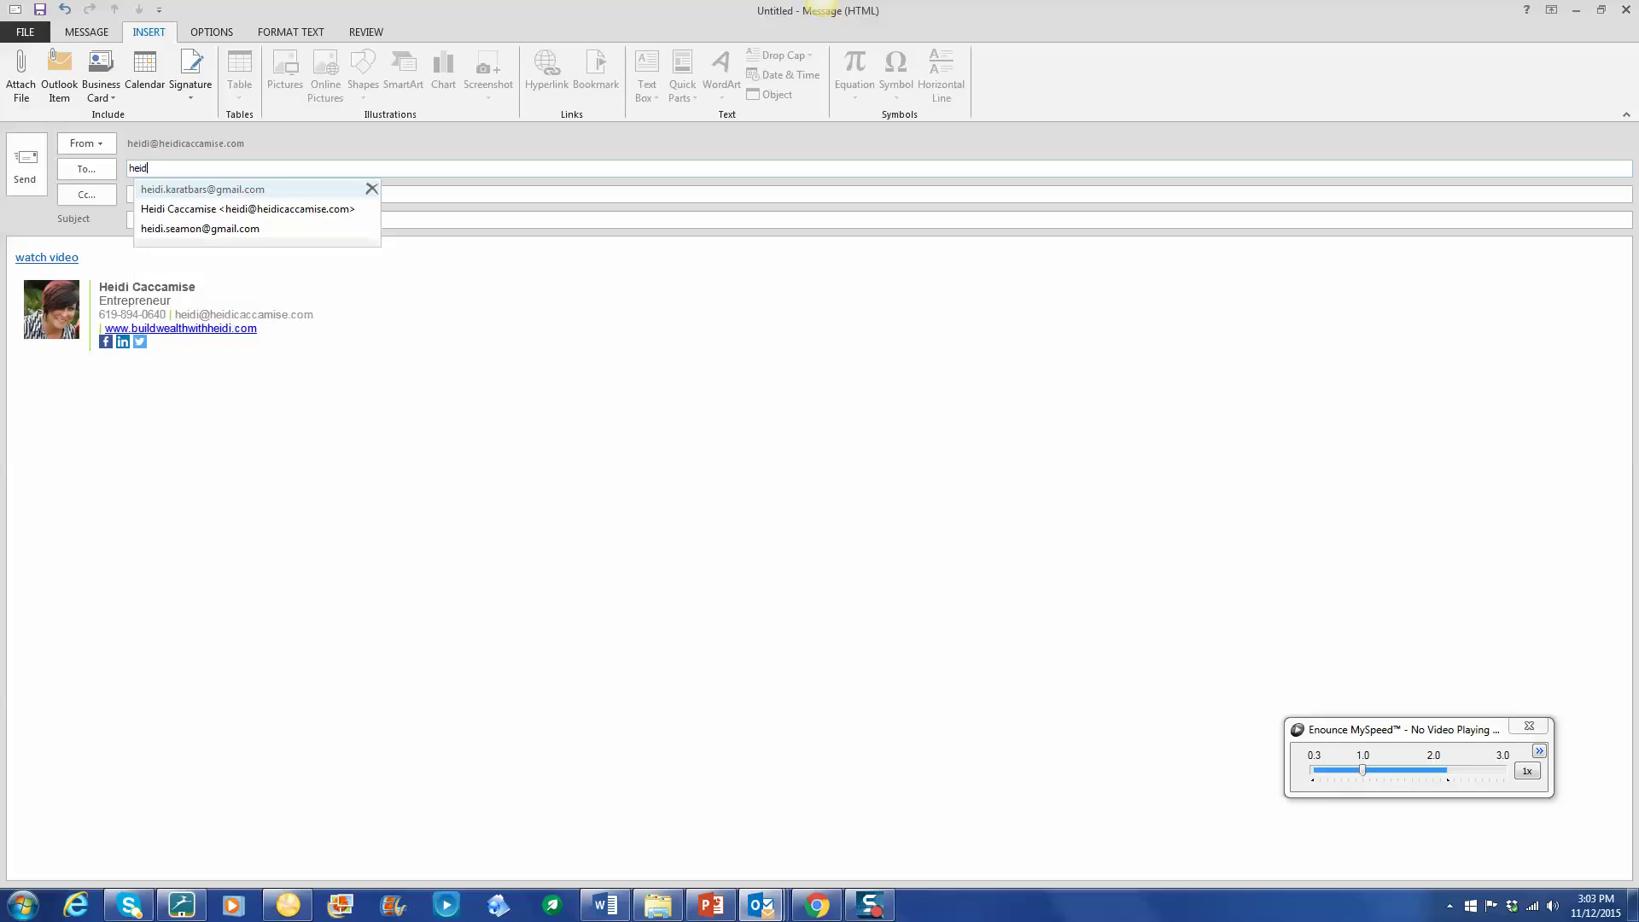
left_click(205, 208)
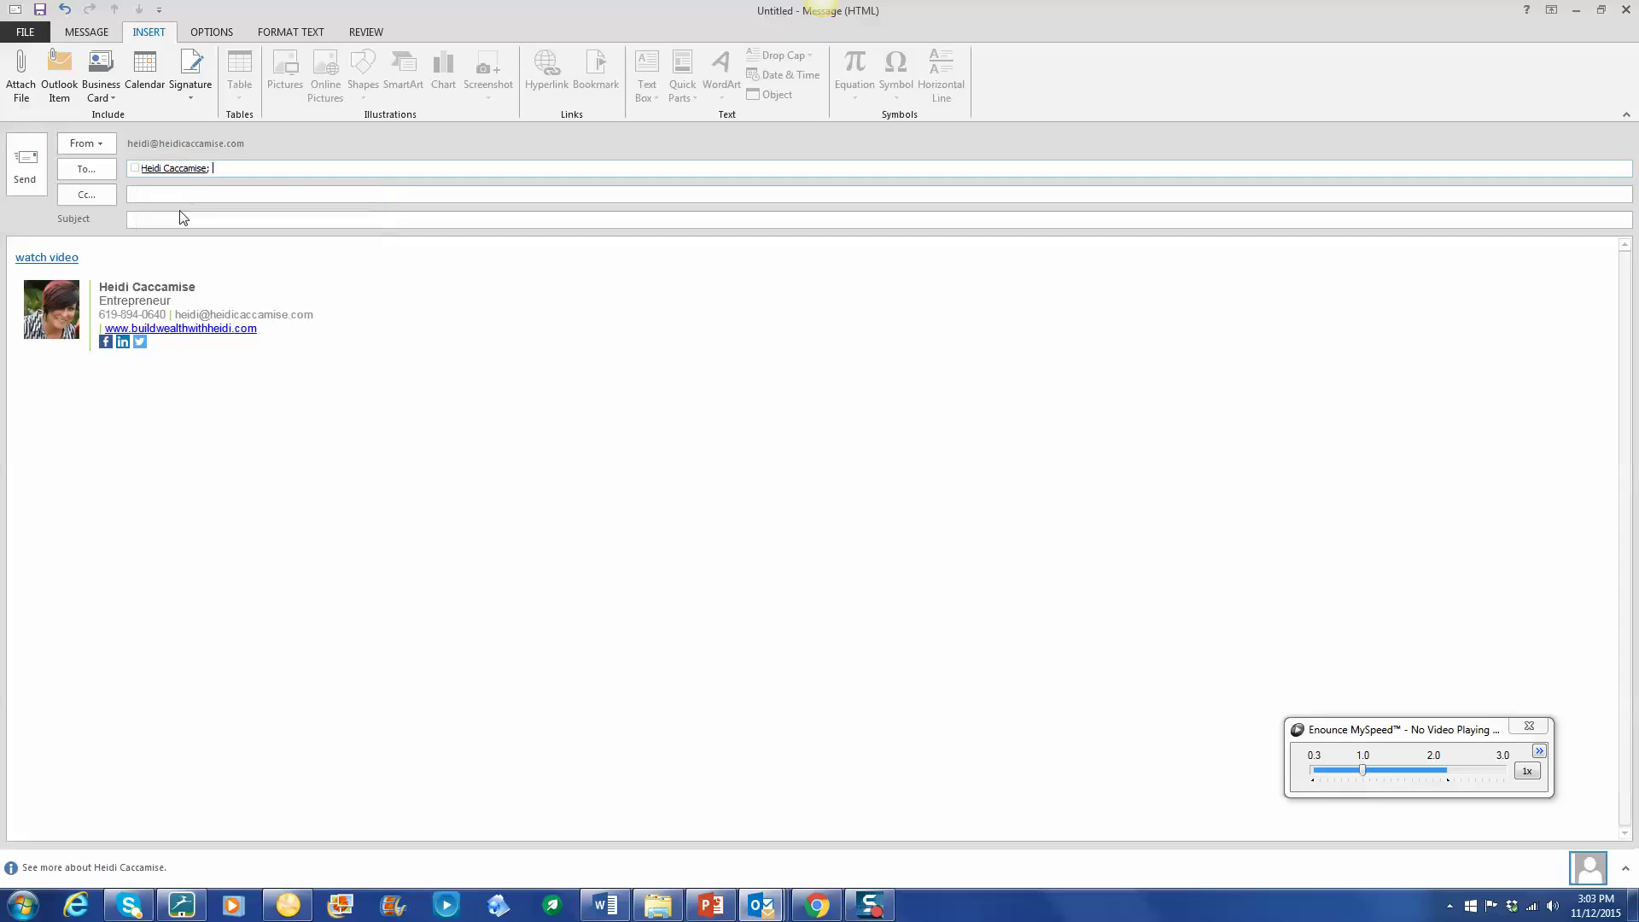
left_click(177, 219)
type("test")
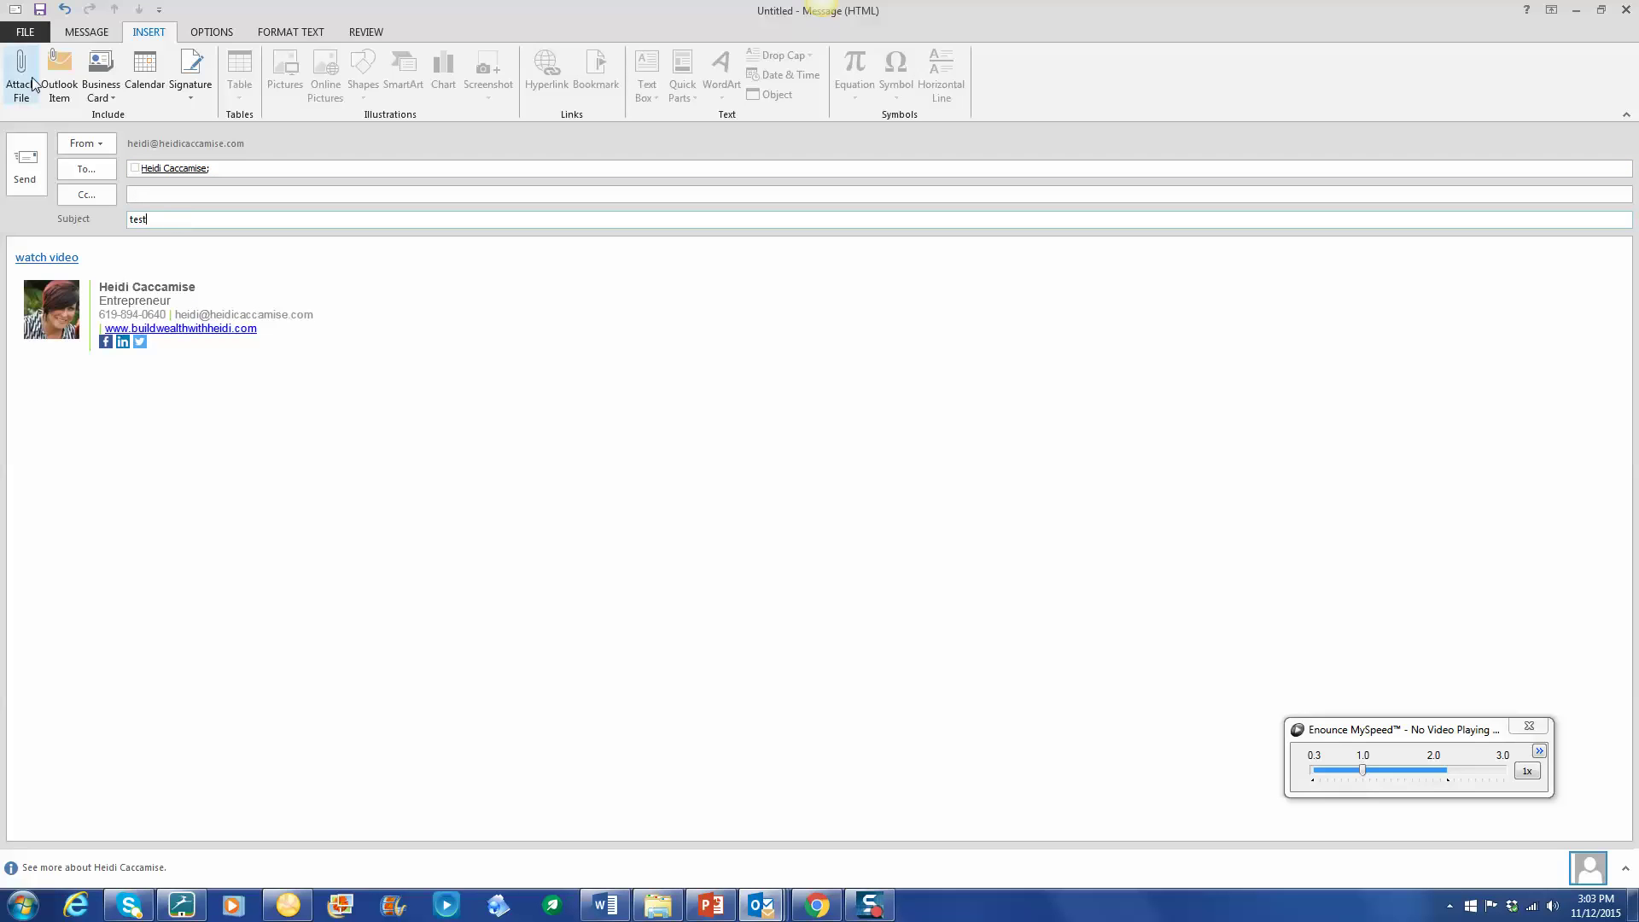
left_click(20, 162)
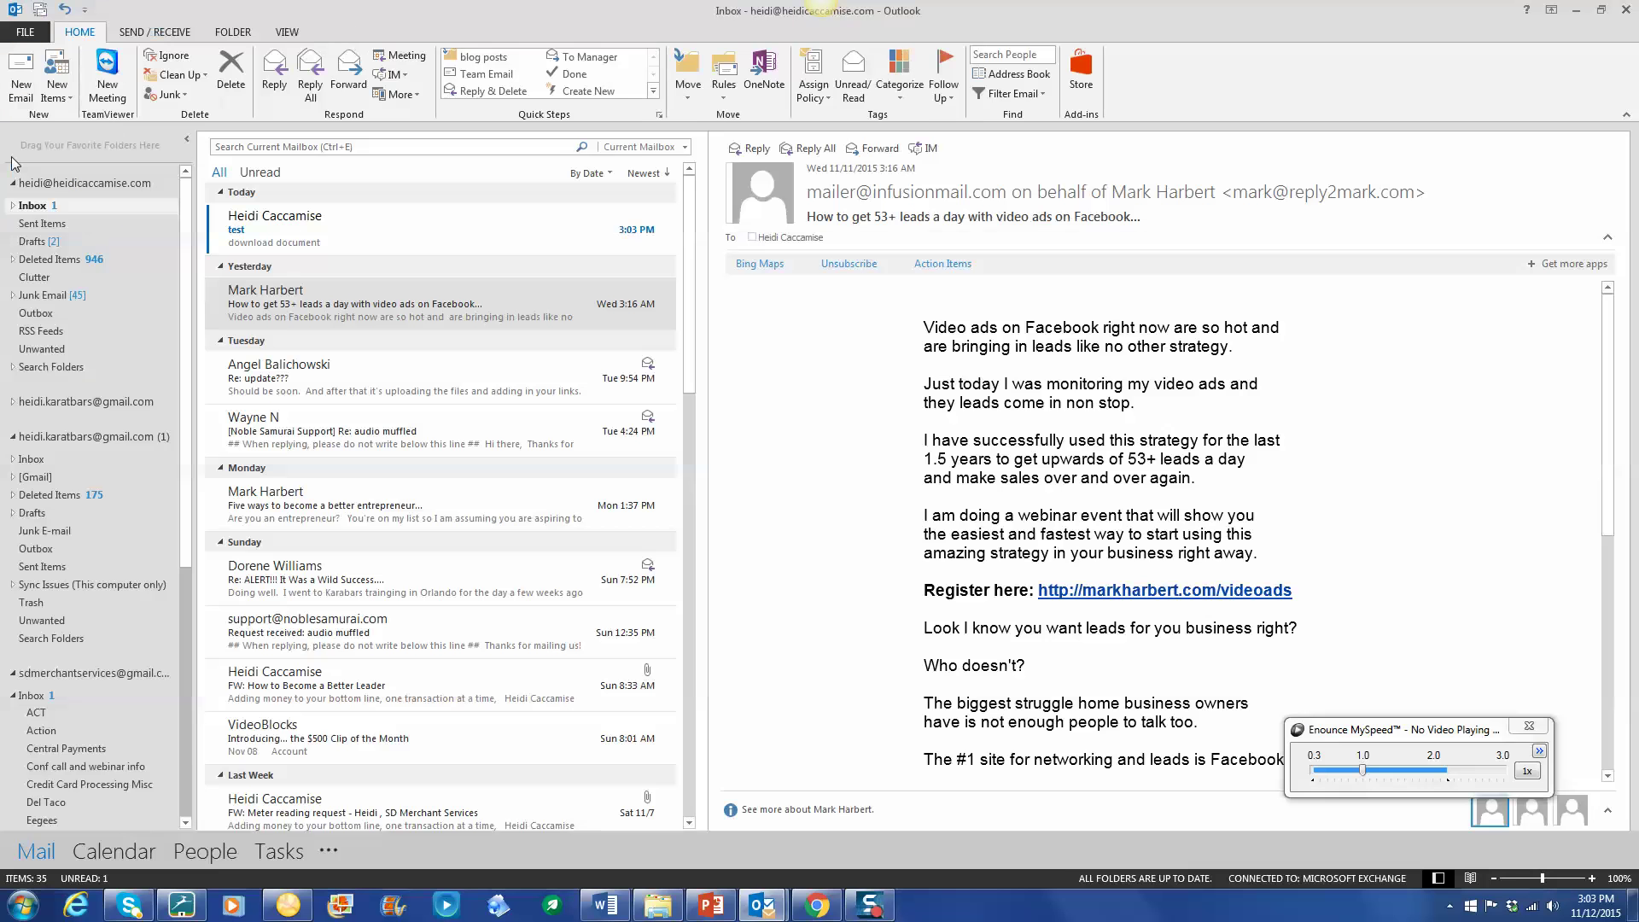
Create a new email with a 'register for webinar here' hyperlink using the pasted URL.
left_click(12, 83)
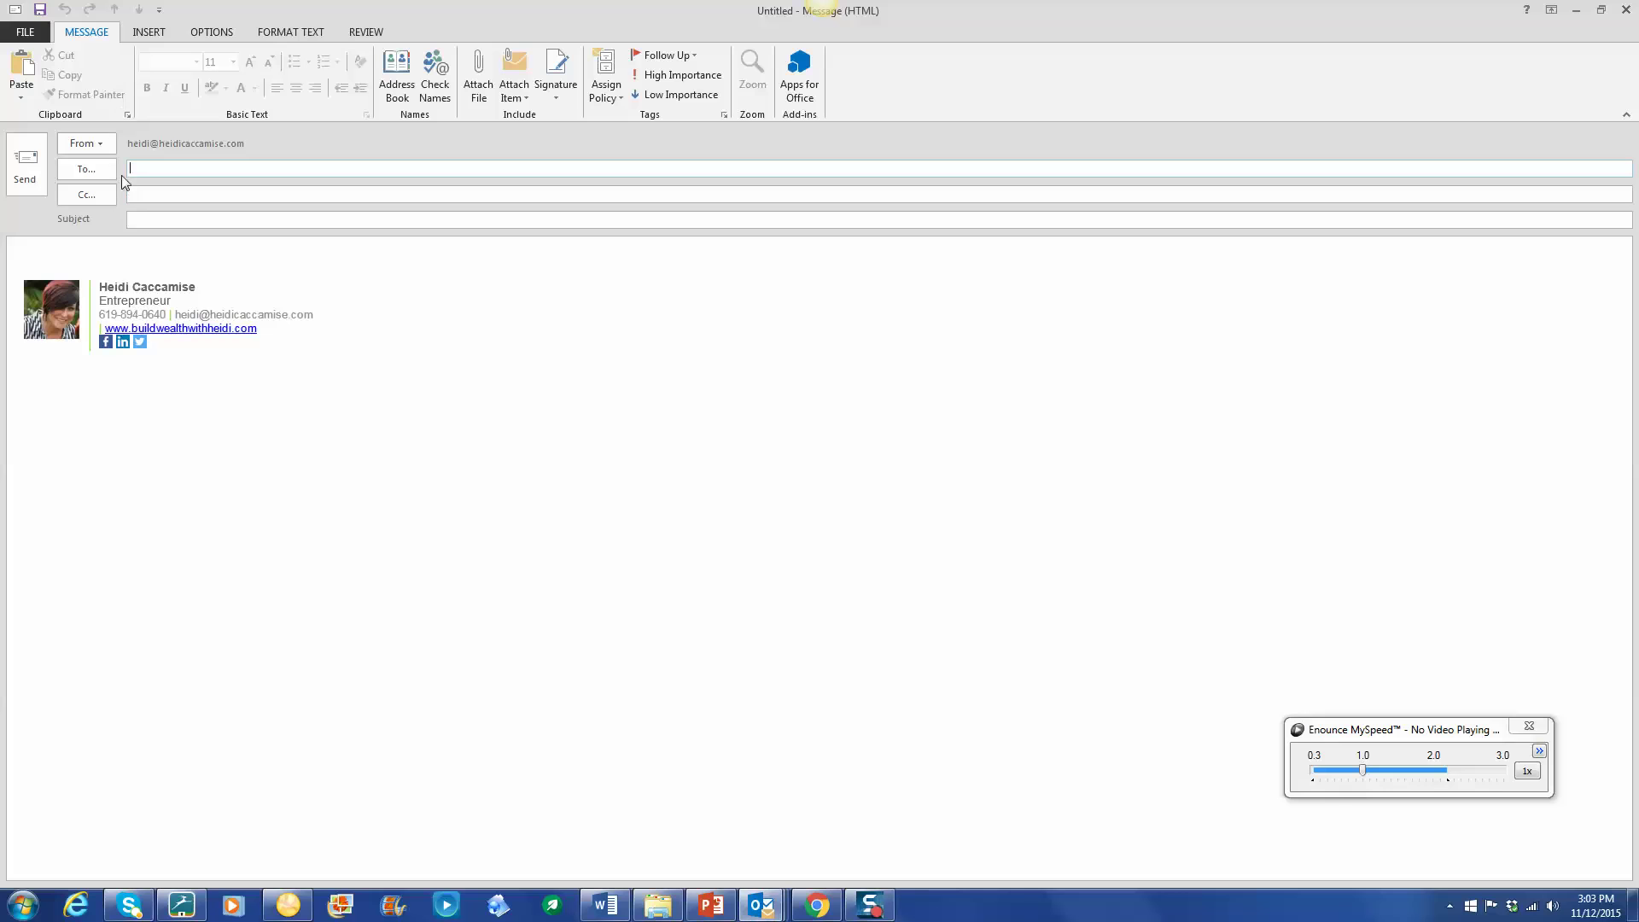
left_click(150, 31)
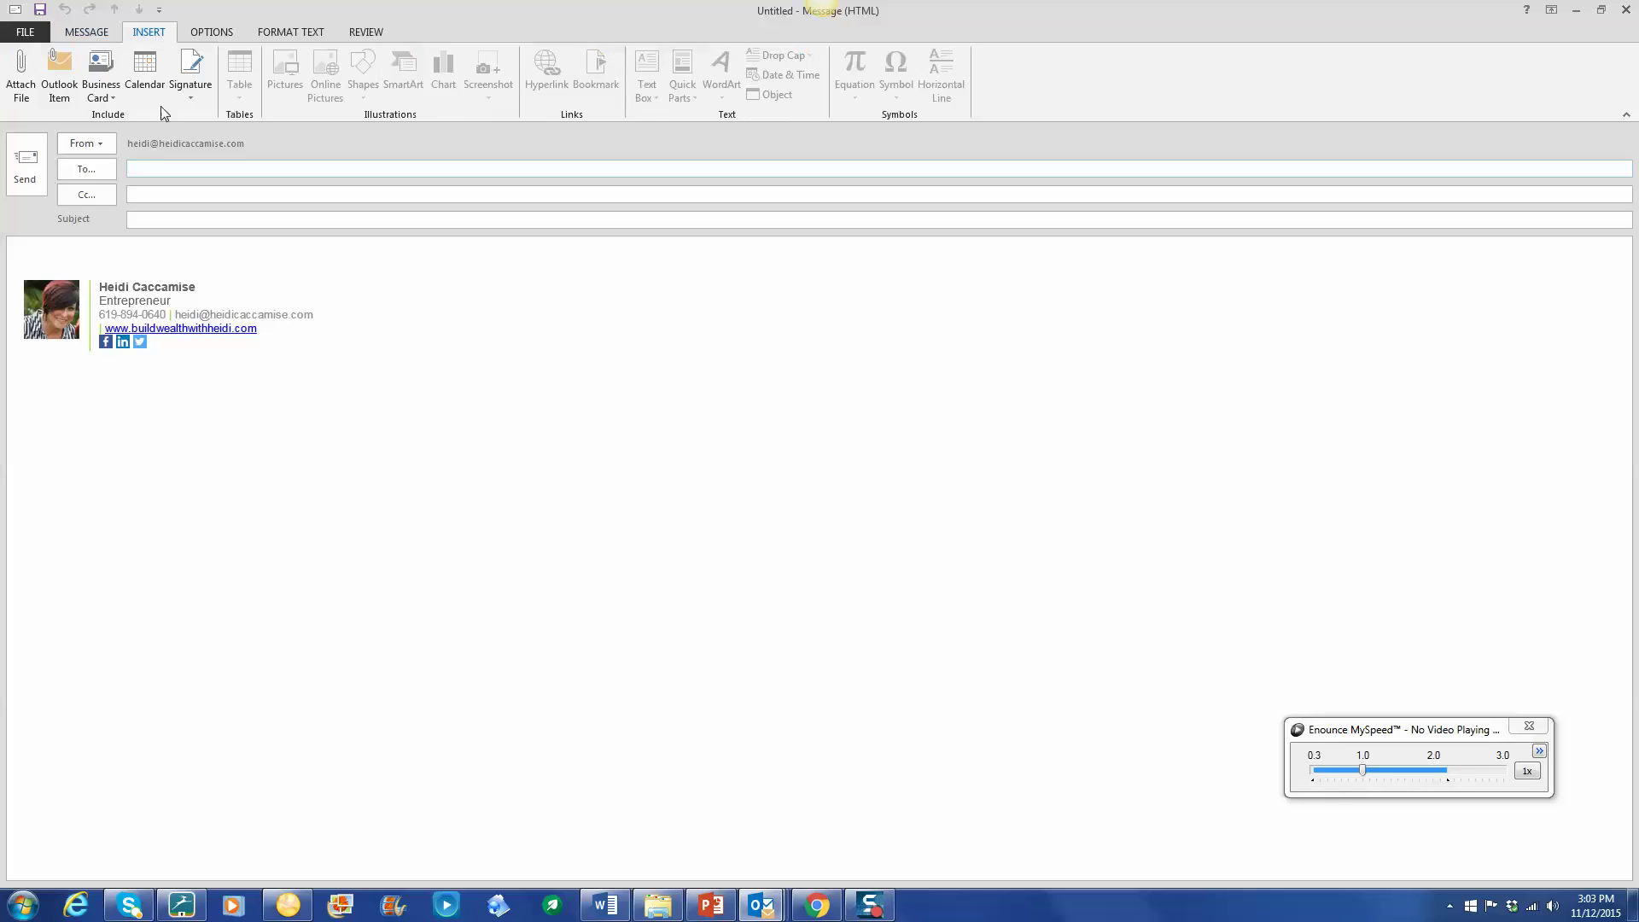
left_click(172, 255)
left_click(545, 70)
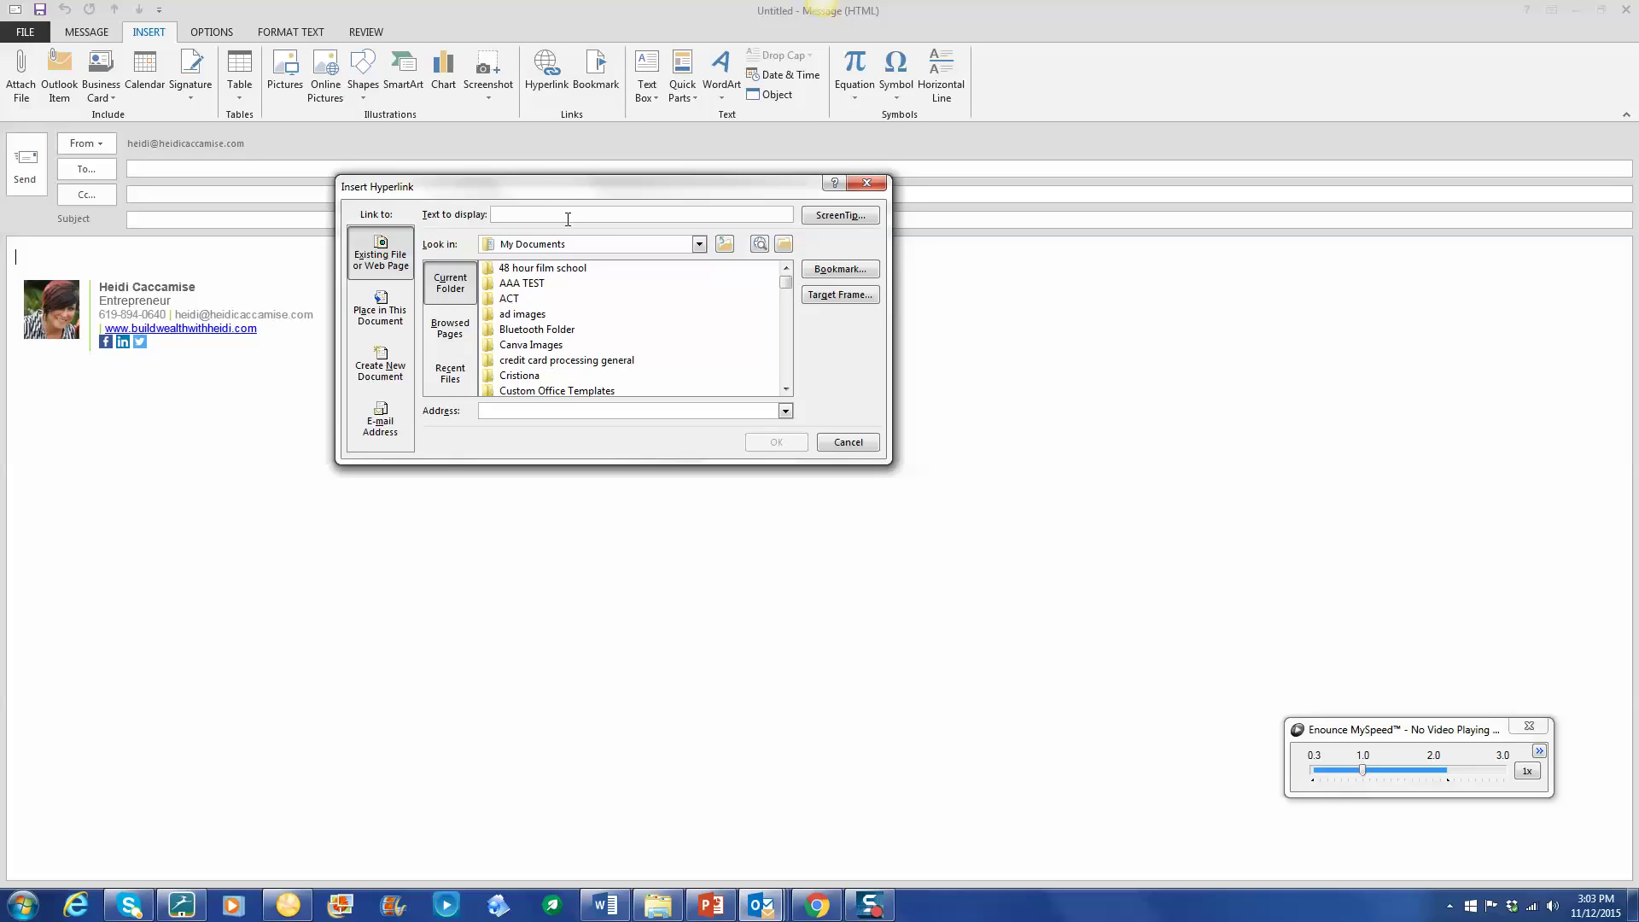
left_click(567, 220)
type("register for webinar here")
right_click(501, 414)
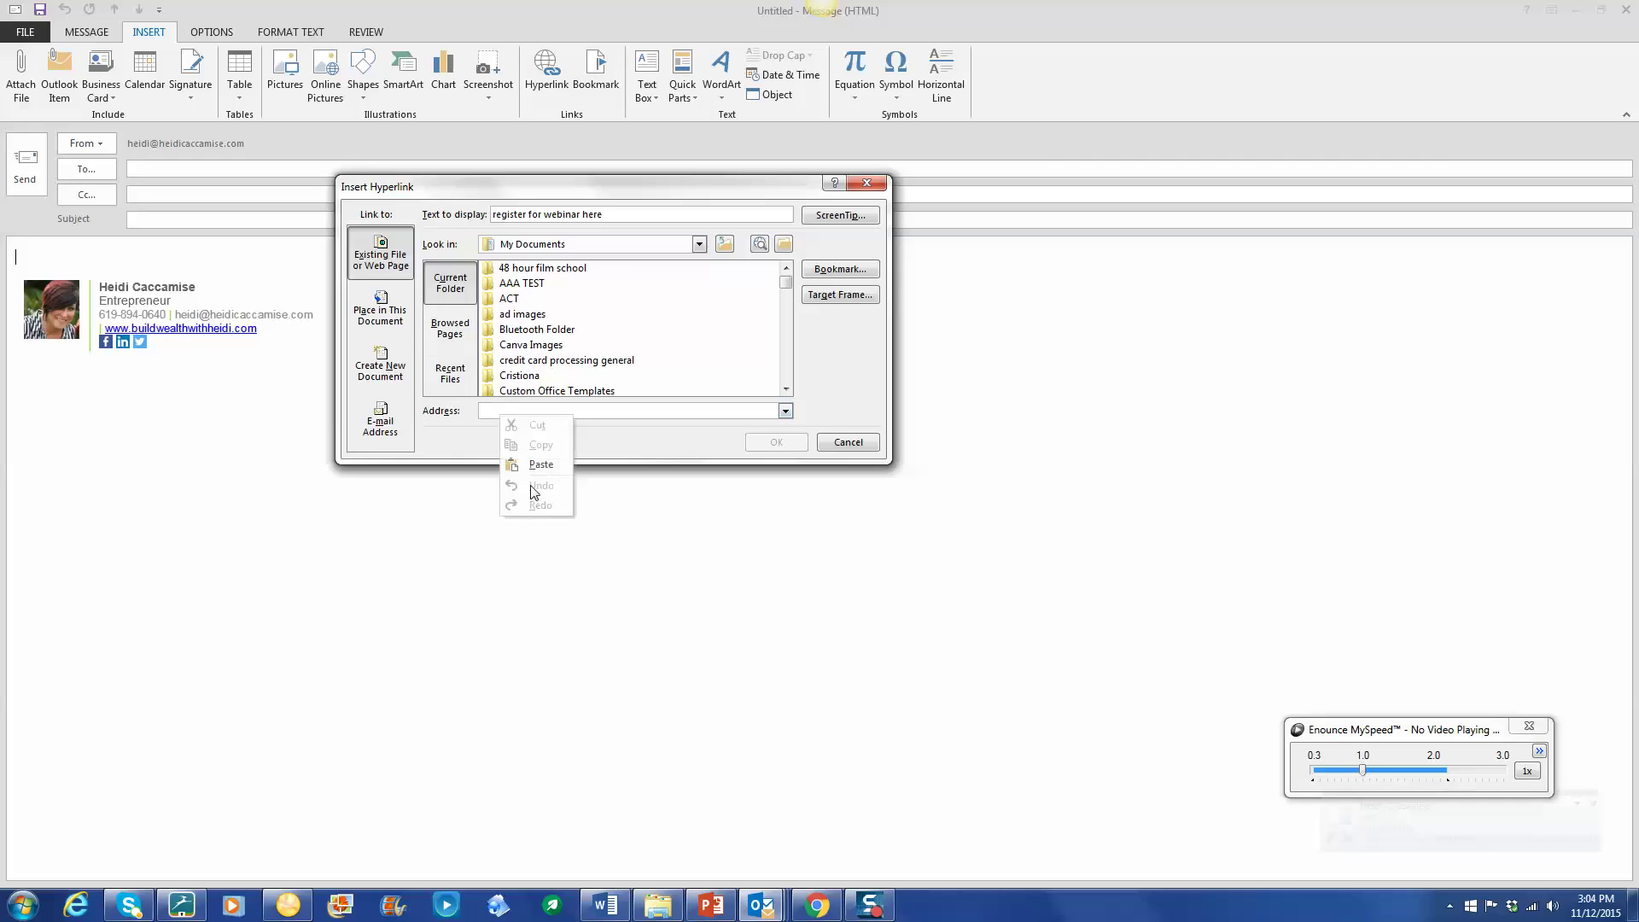
left_click(532, 468)
left_click(776, 442)
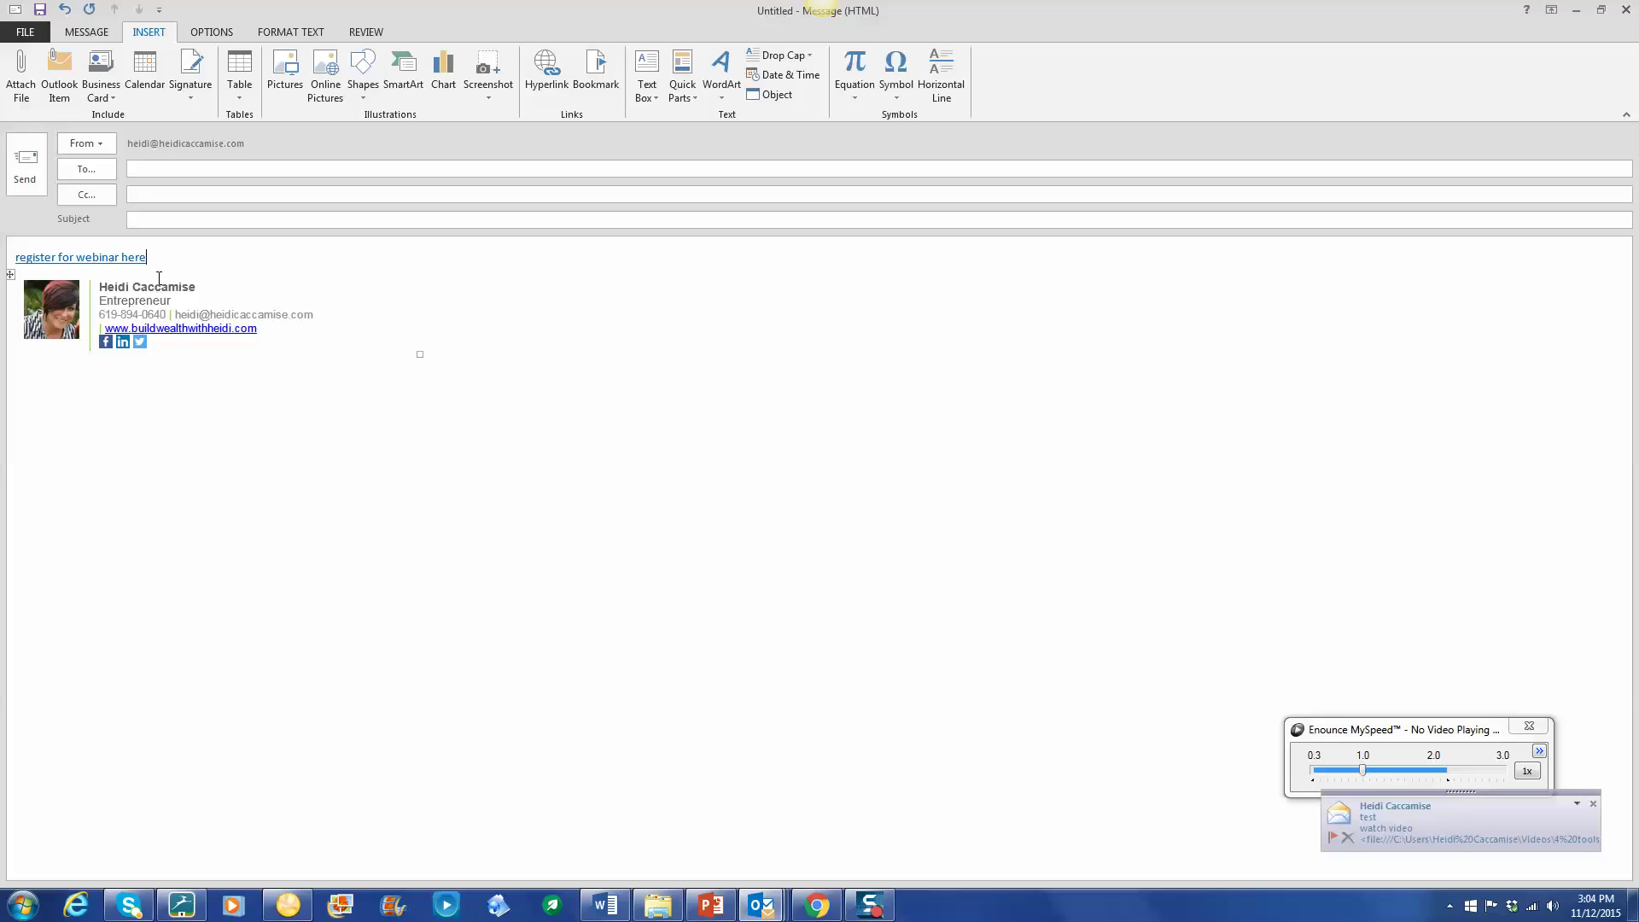
Address the webinar email to your own contact with subject 'test' and send it.
left_click(163, 170)
type("heidi")
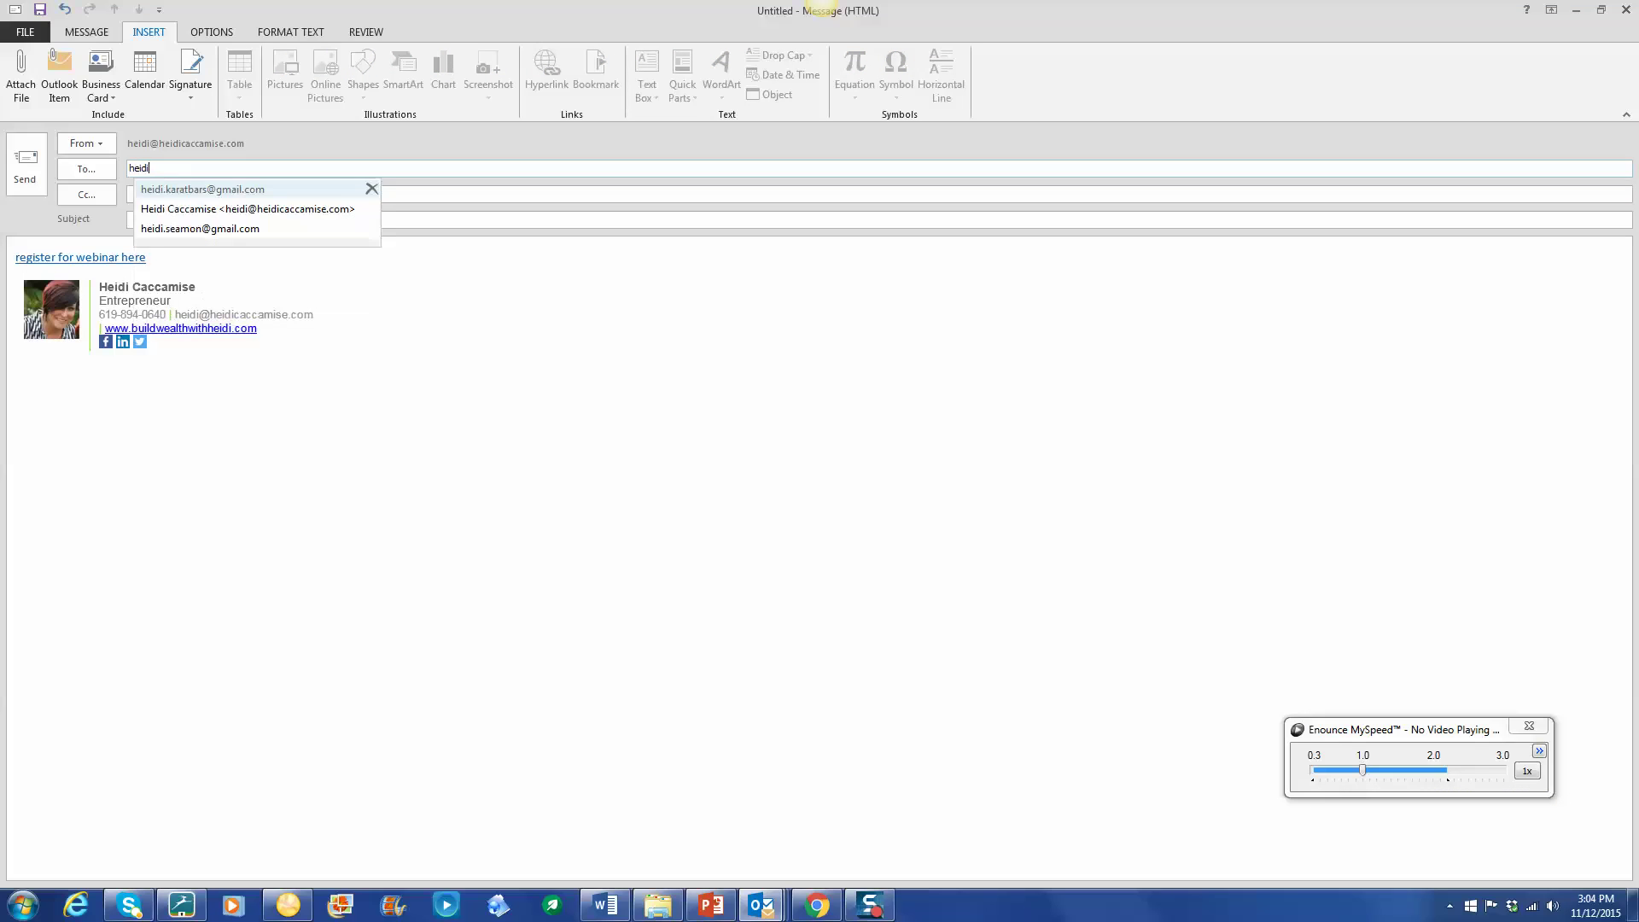
left_click(162, 209)
left_click(150, 221)
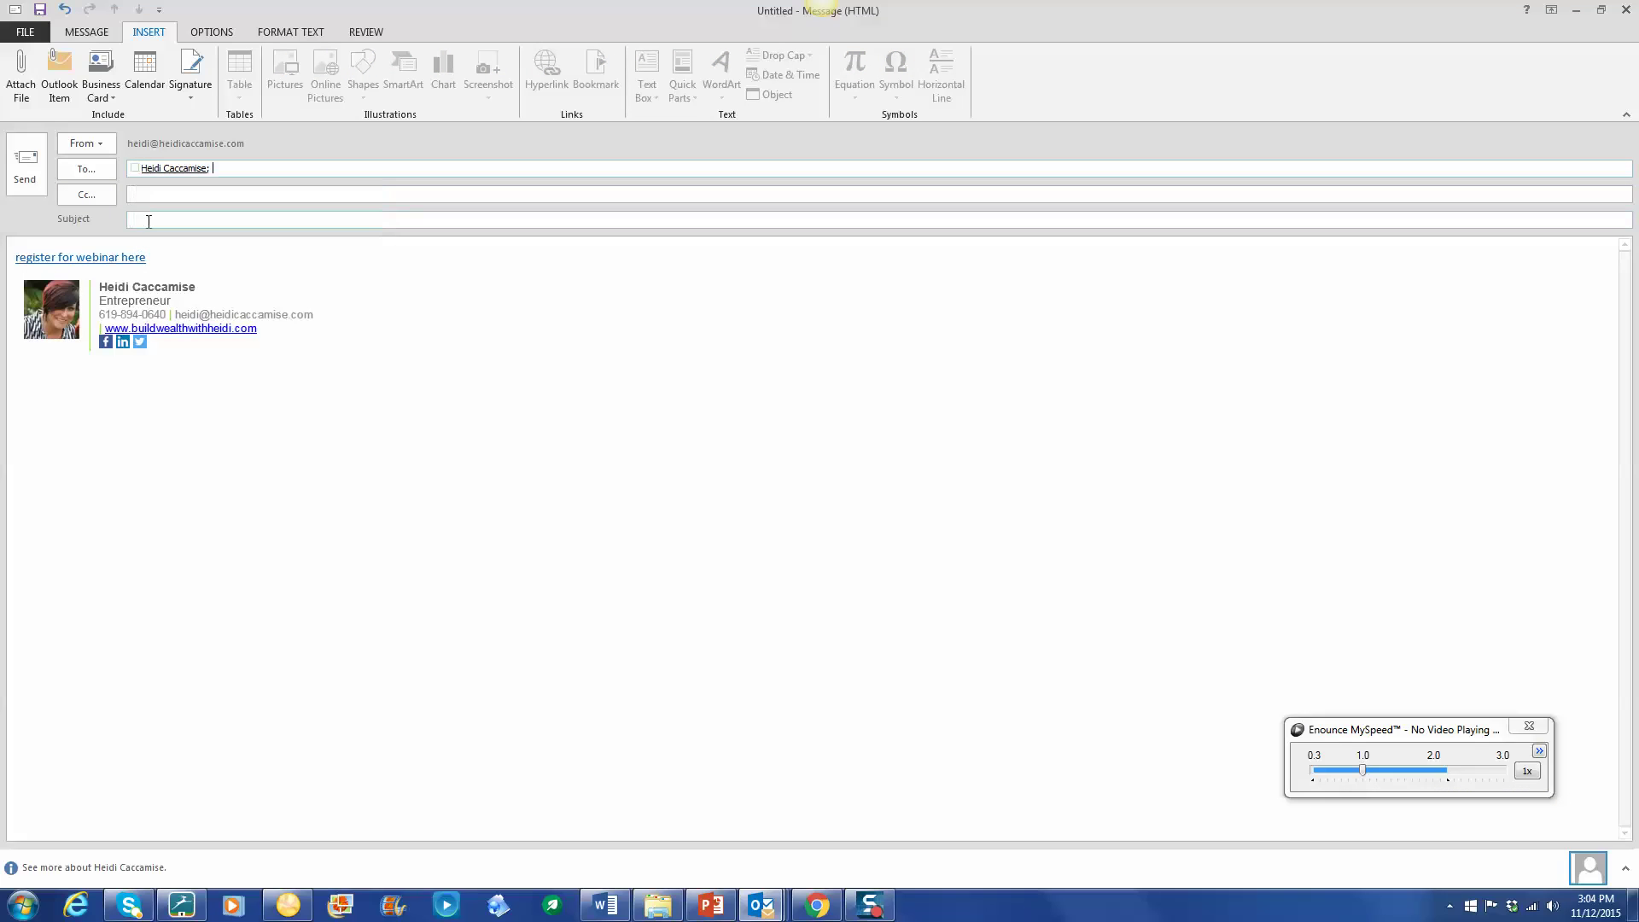
type("test")
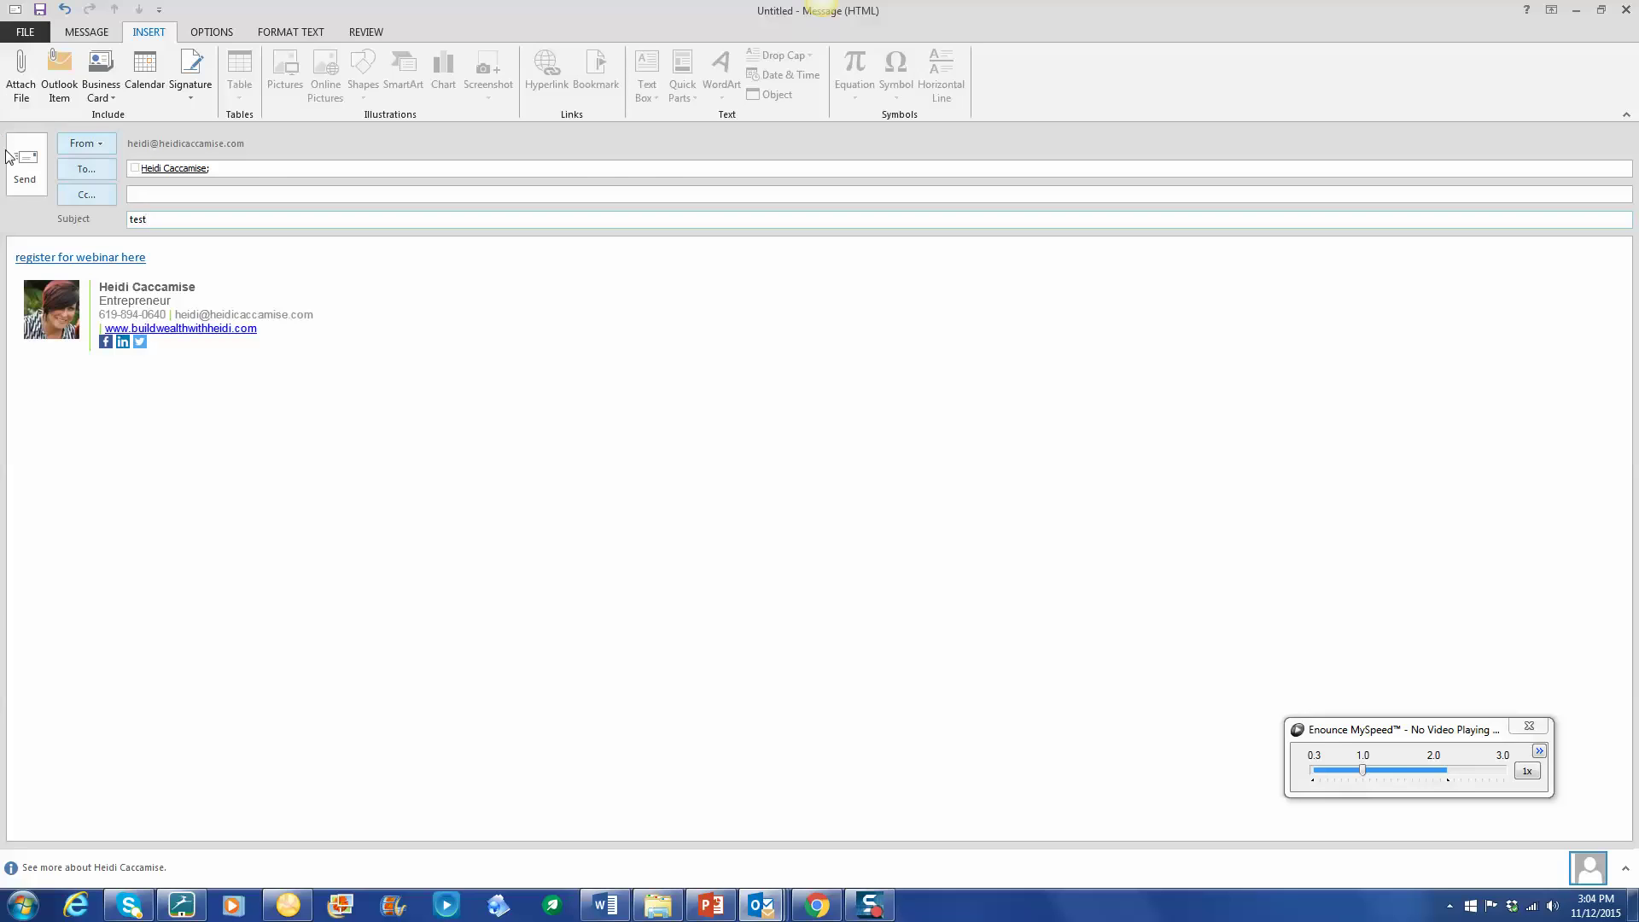
left_click(24, 159)
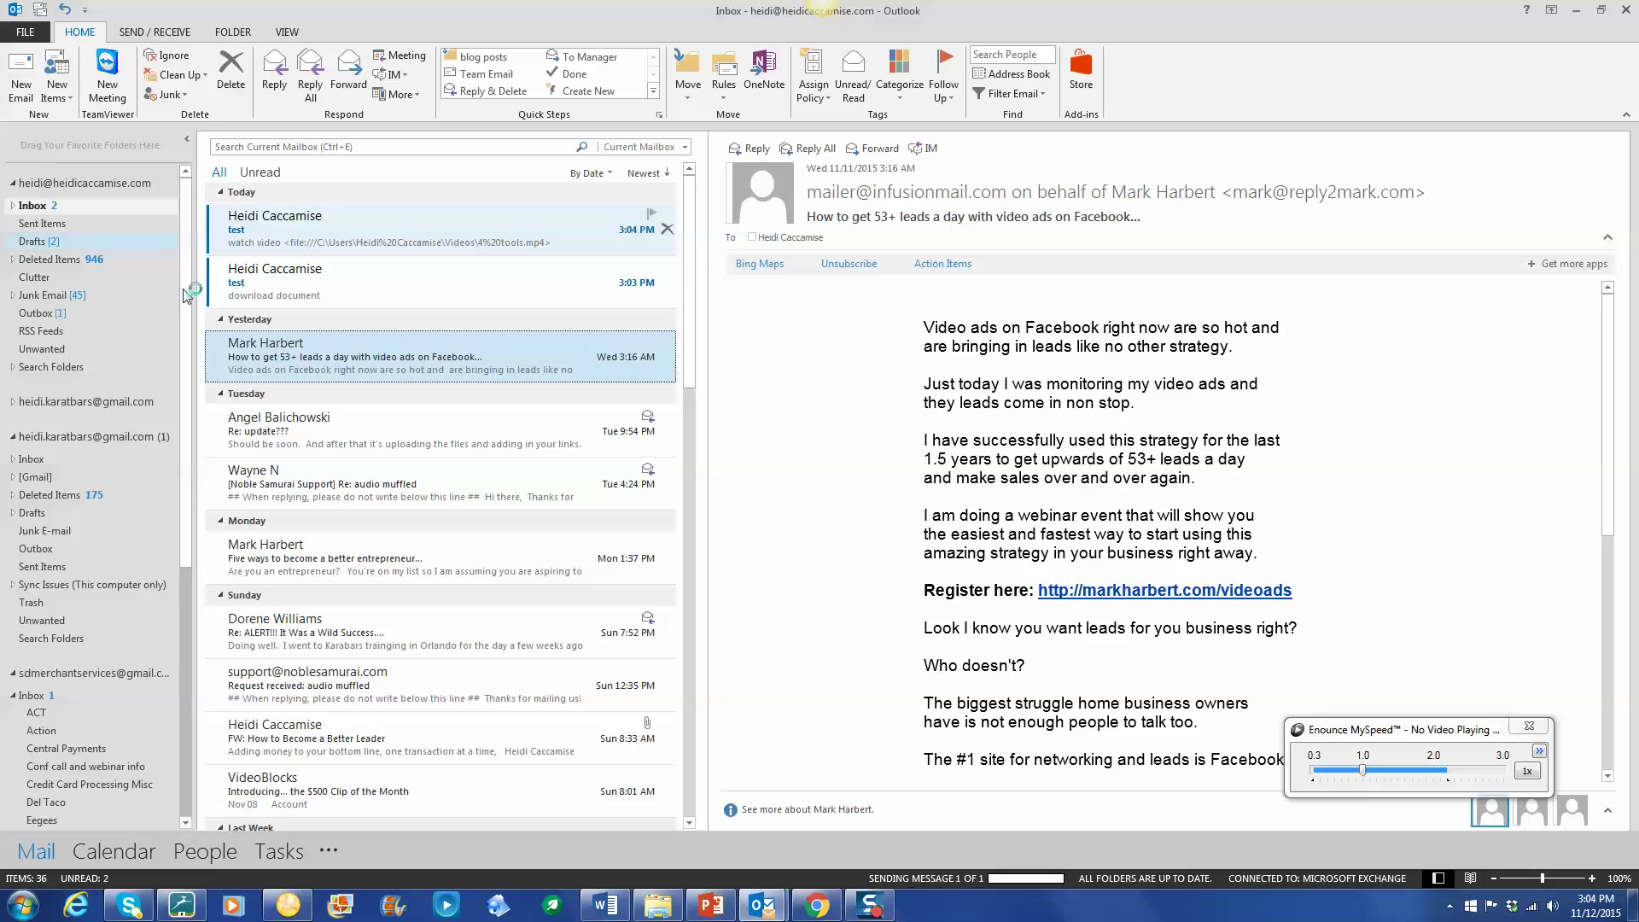
Open the download document link from the first test email, view notecards in Word, then close it.
left_click(286, 294)
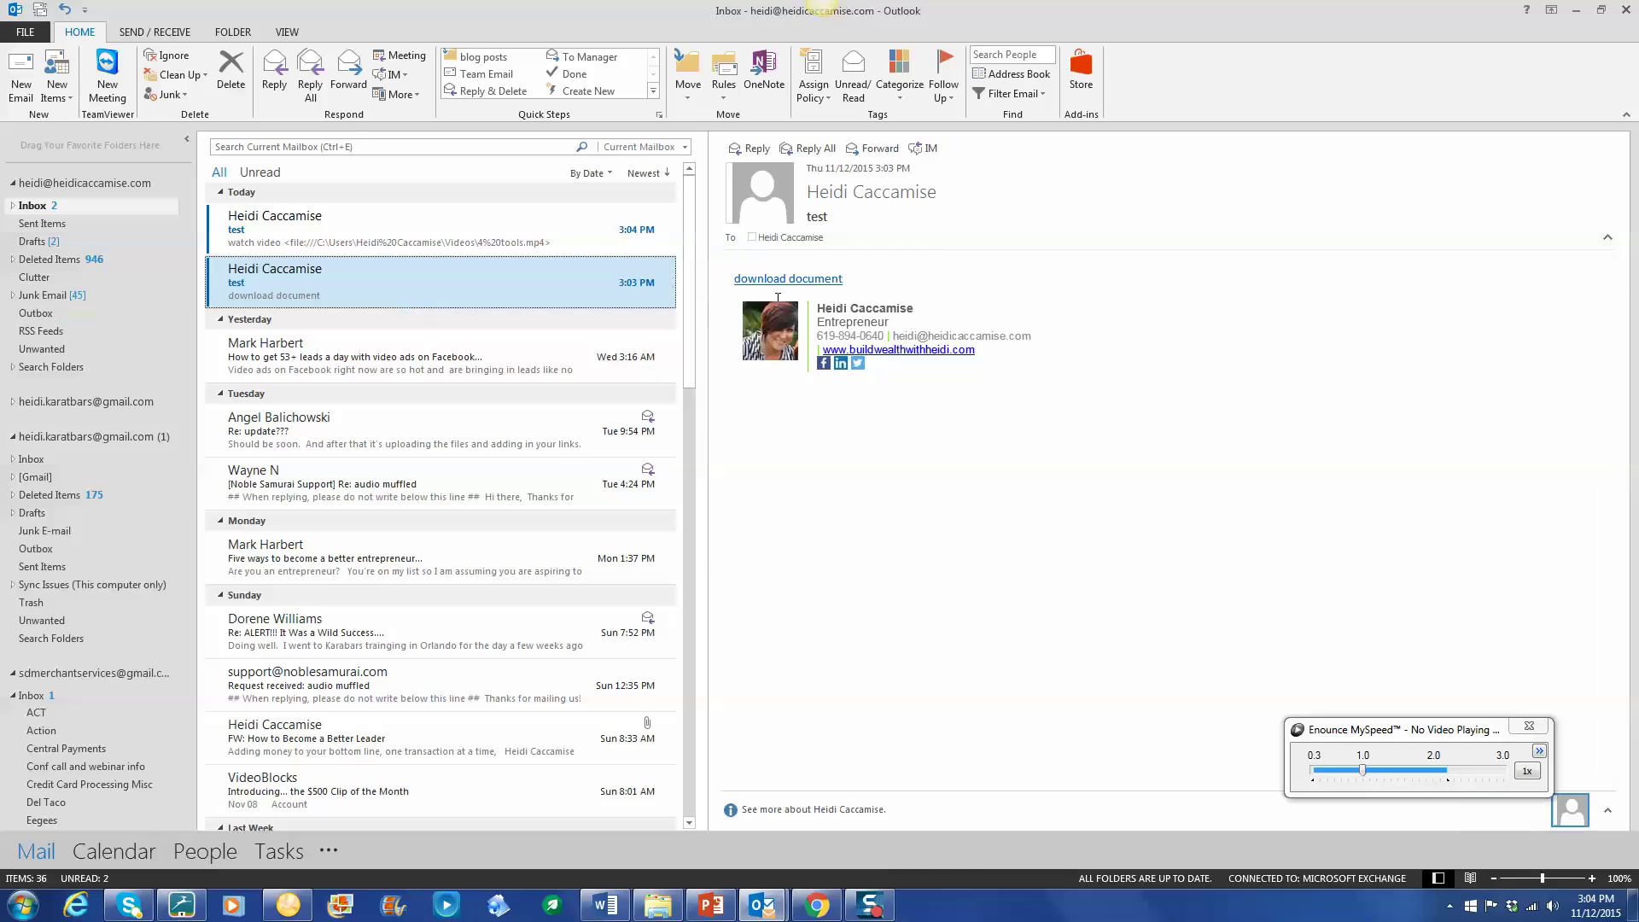
left_click(787, 281)
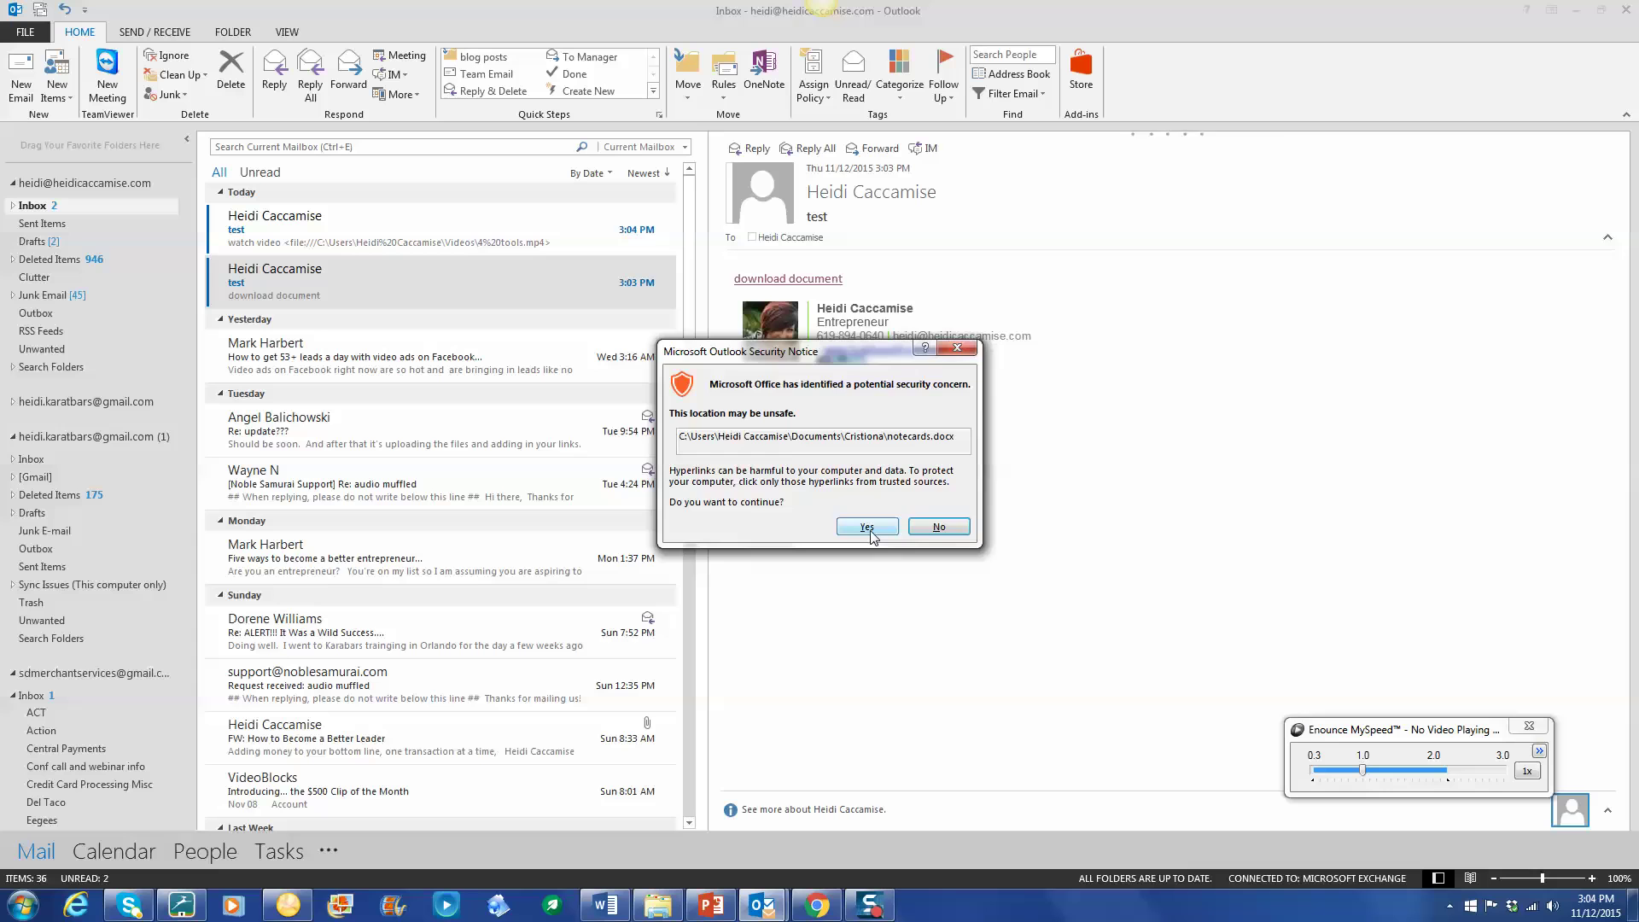
left_click(868, 528)
left_click(708, 490)
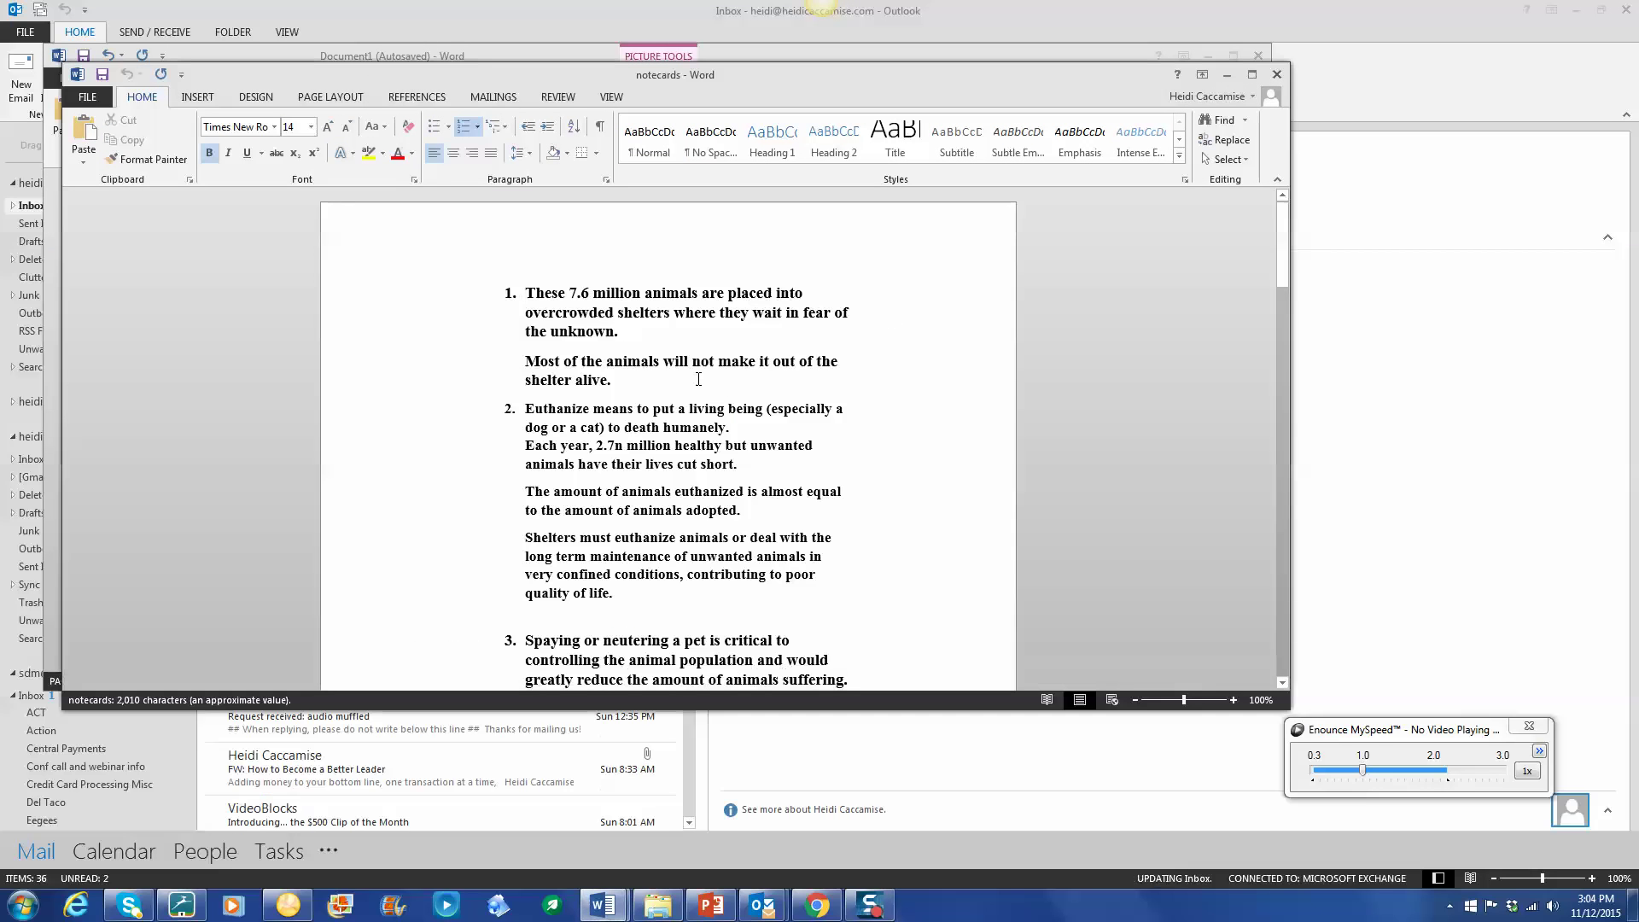
left_click(1276, 74)
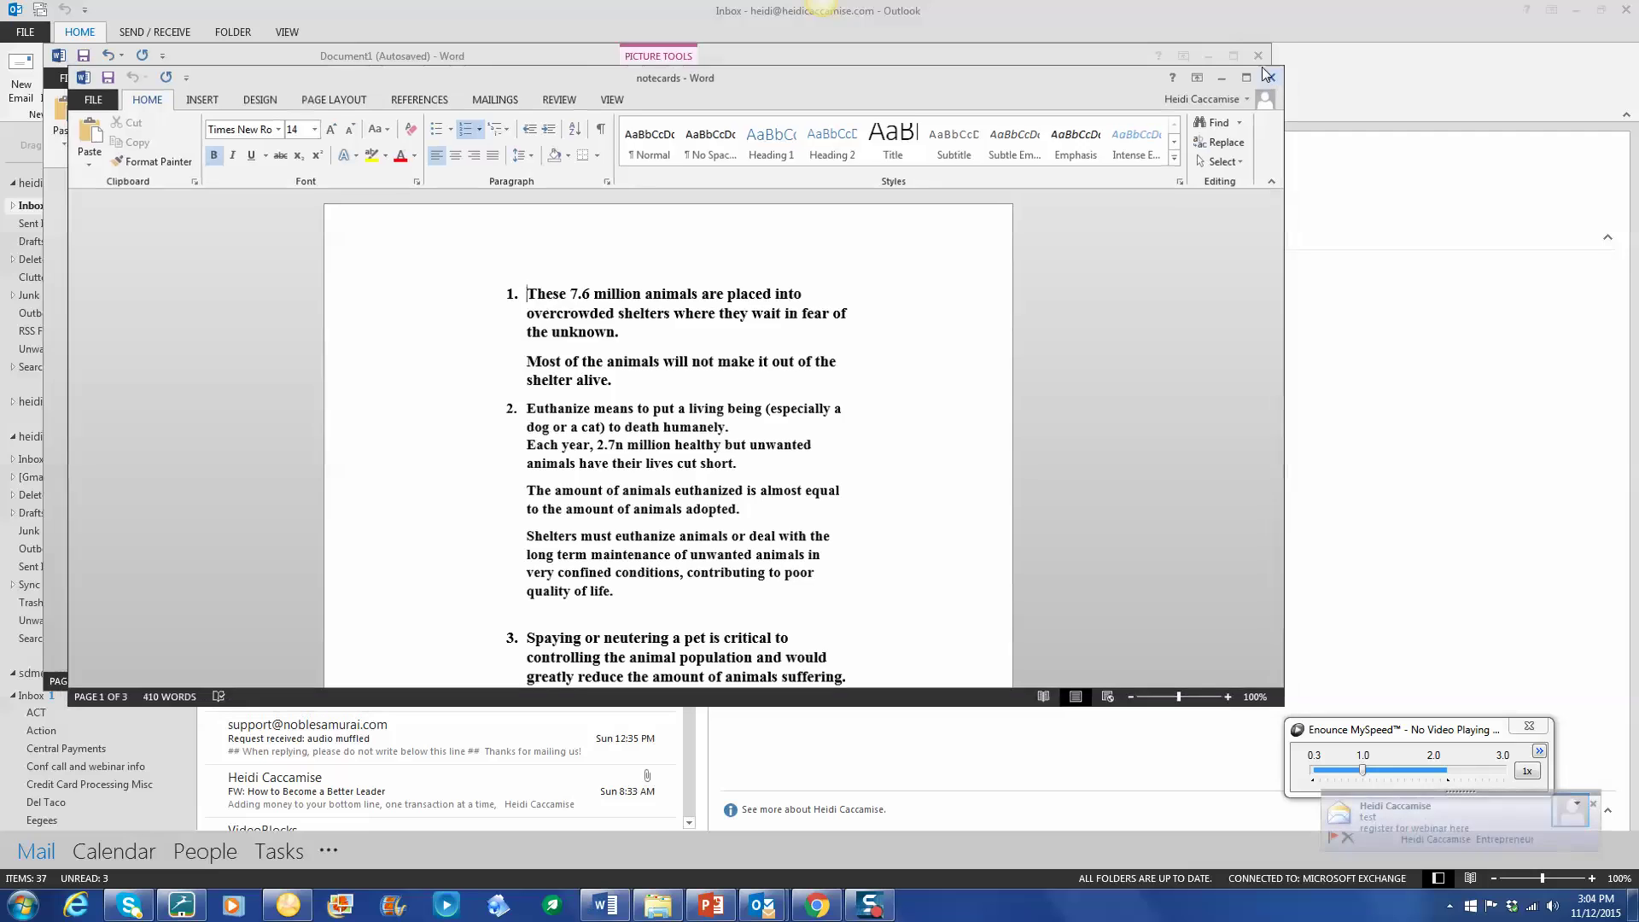
Play the 4 tools video from the watch video link, close the player, and select the webinar email.
left_click(1208, 56)
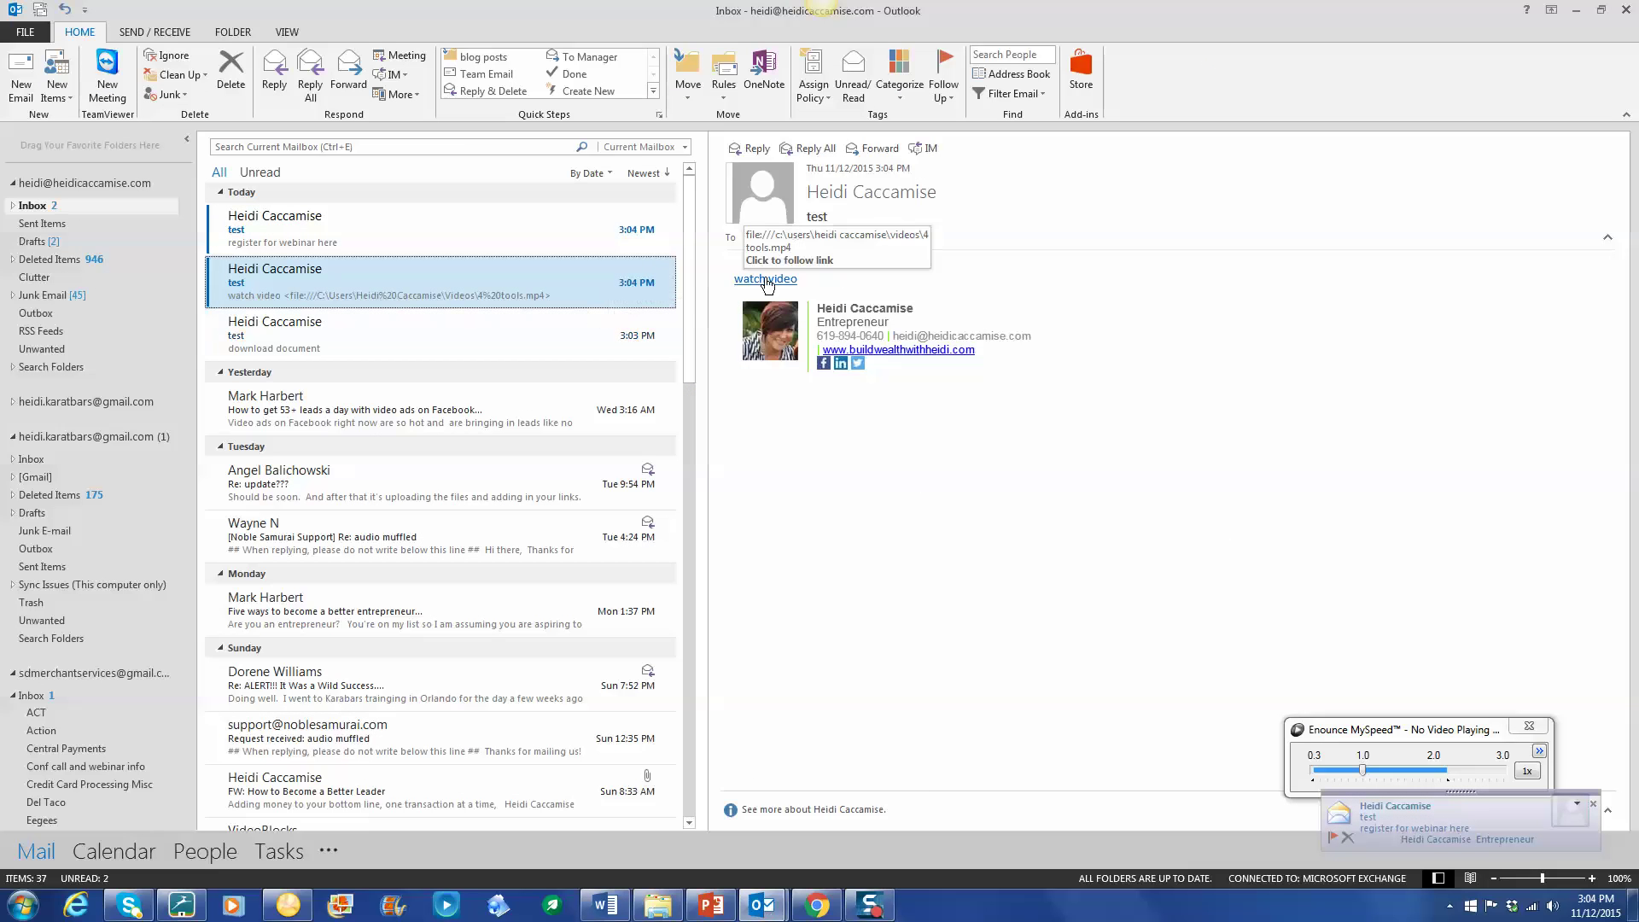
left_click(765, 279)
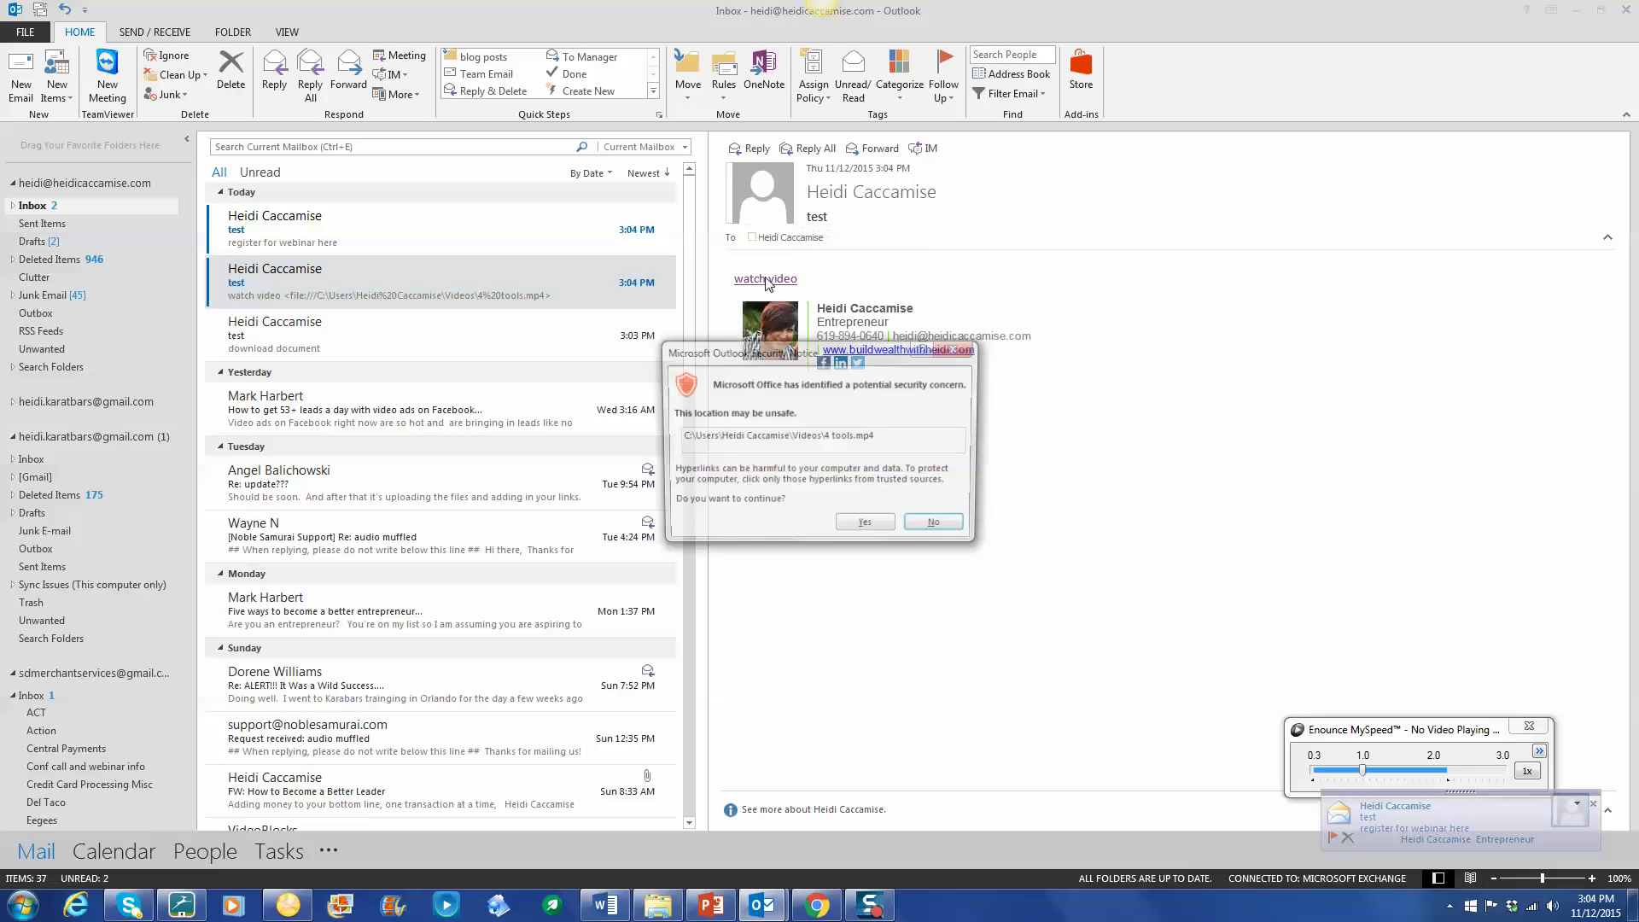
left_click(866, 526)
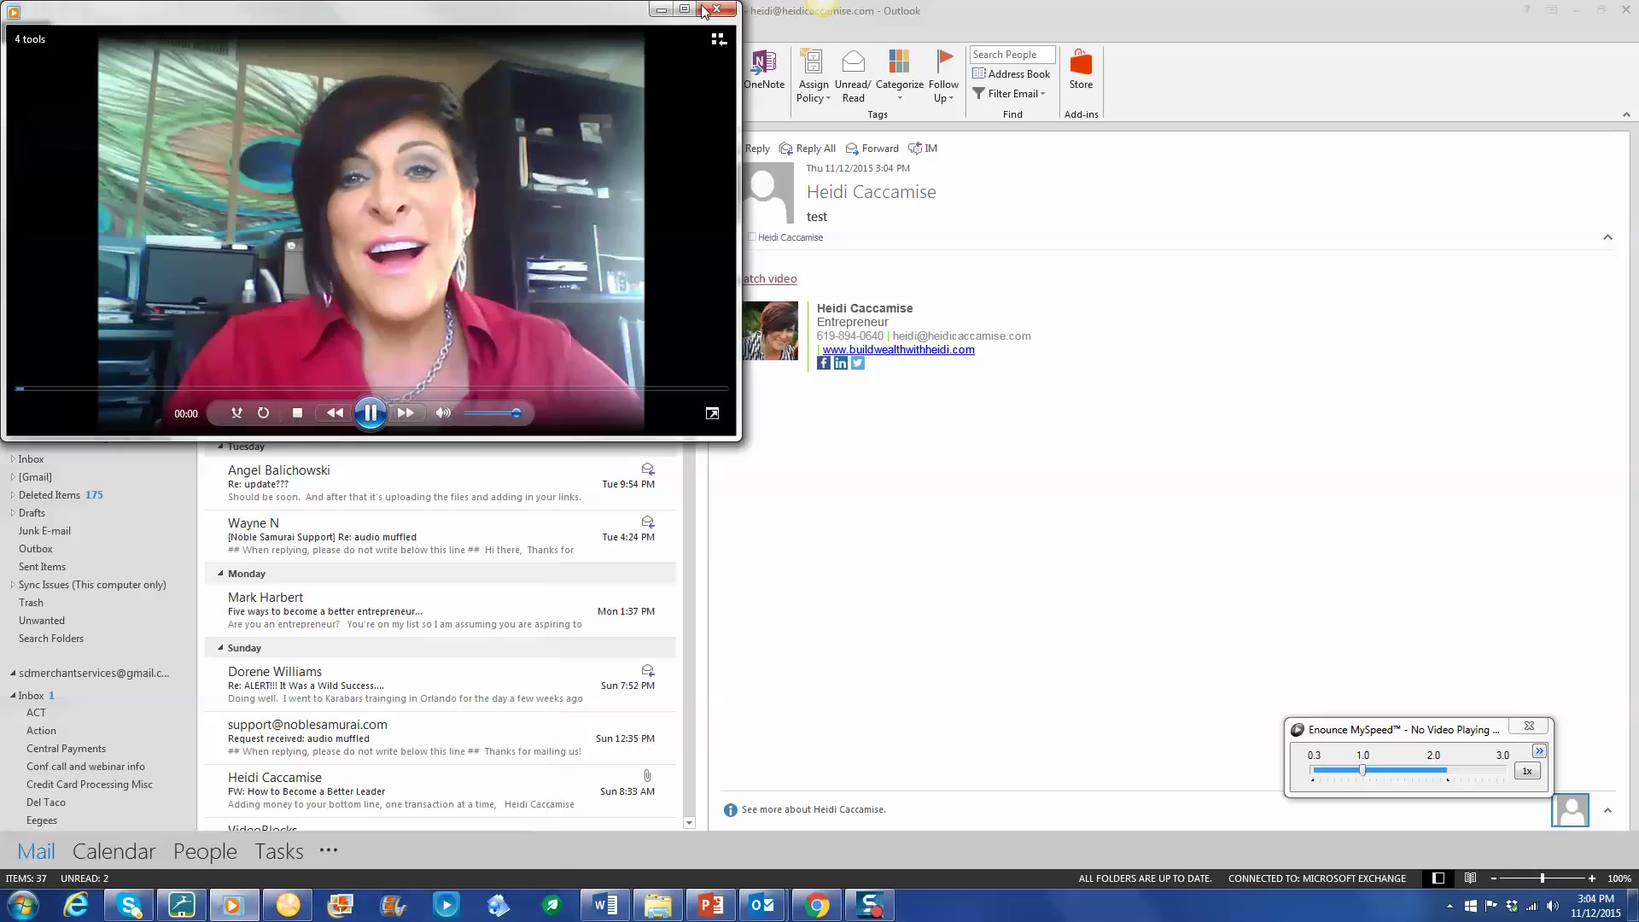
left_click(710, 14)
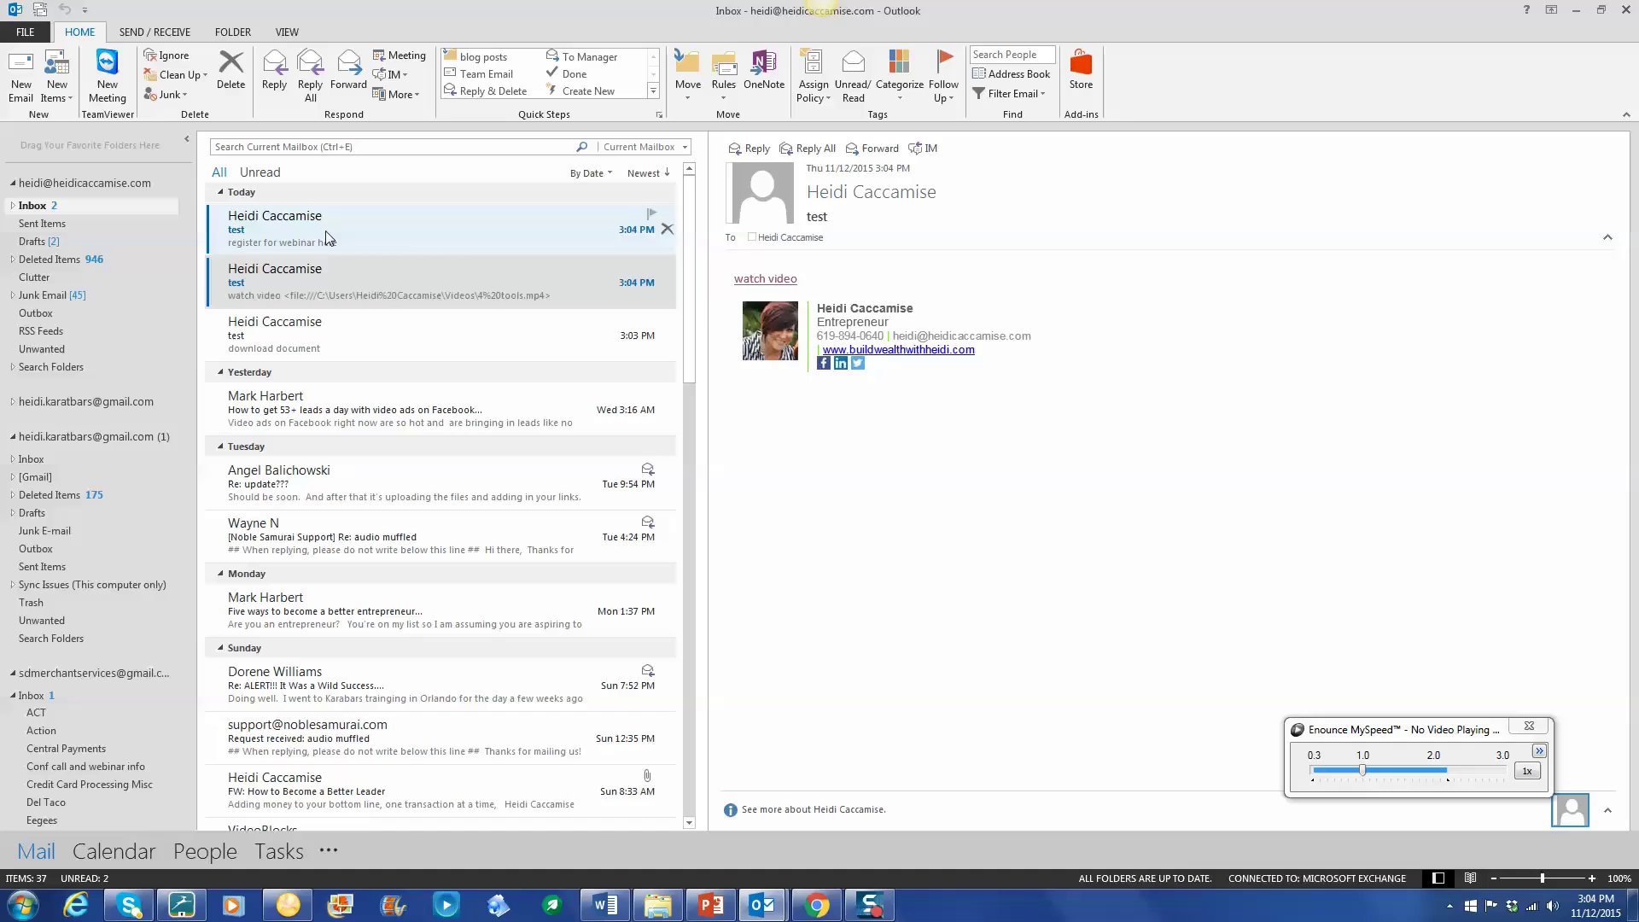
left_click(331, 231)
Open the webinar registration page in Chrome, close it, and return to the Outlook inbox.
left_click(769, 280, "ctrl")
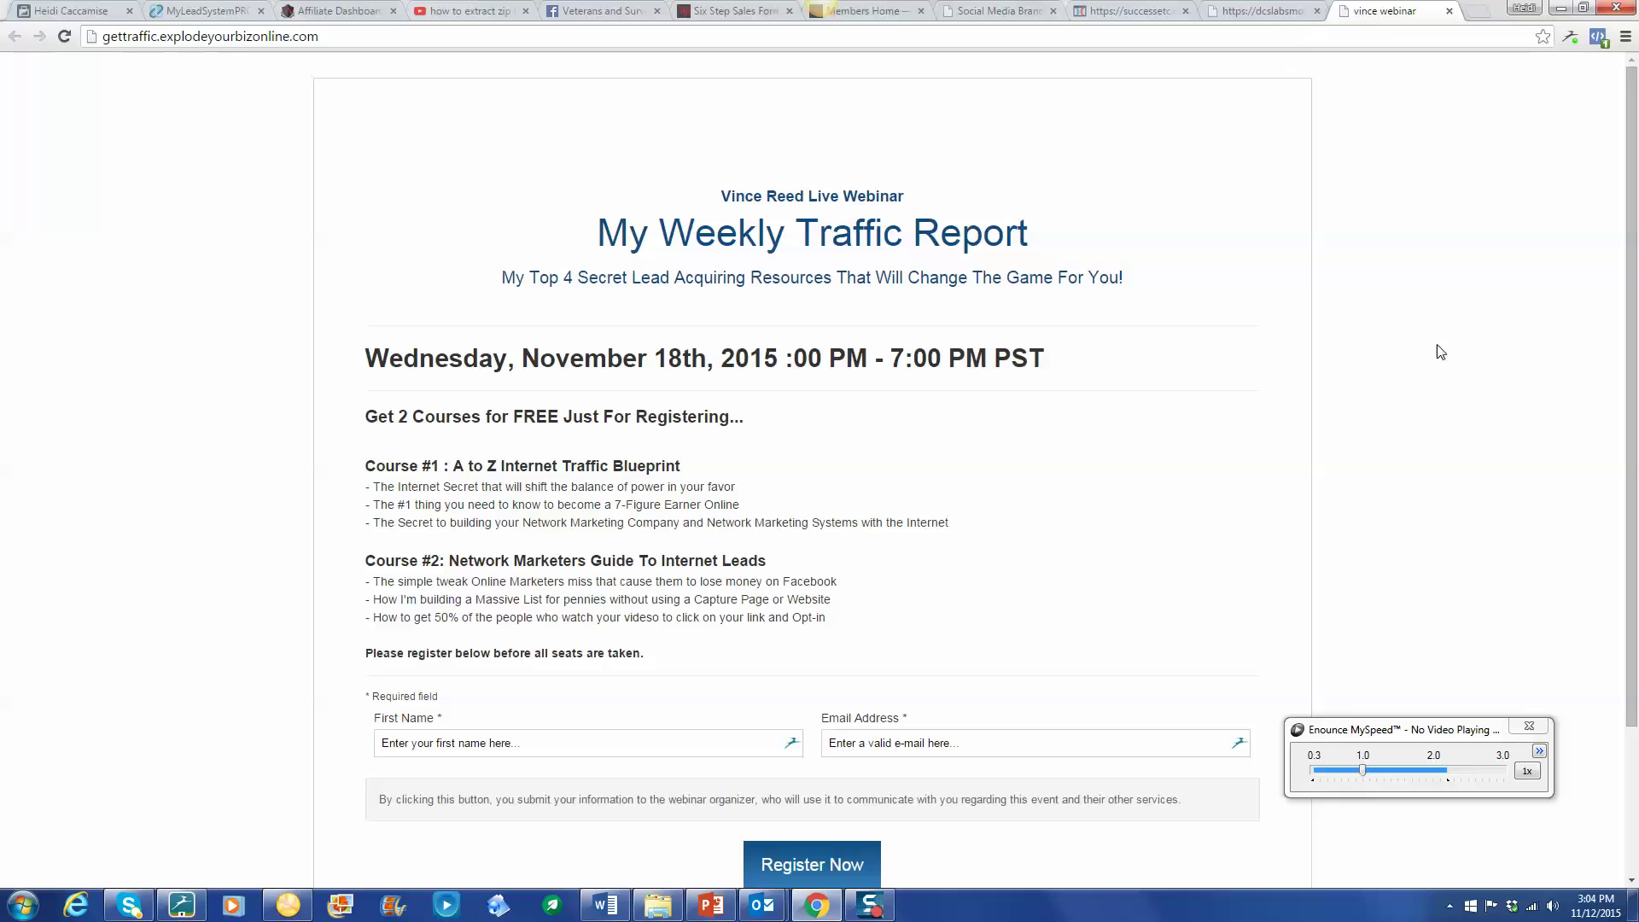
left_click(1449, 11)
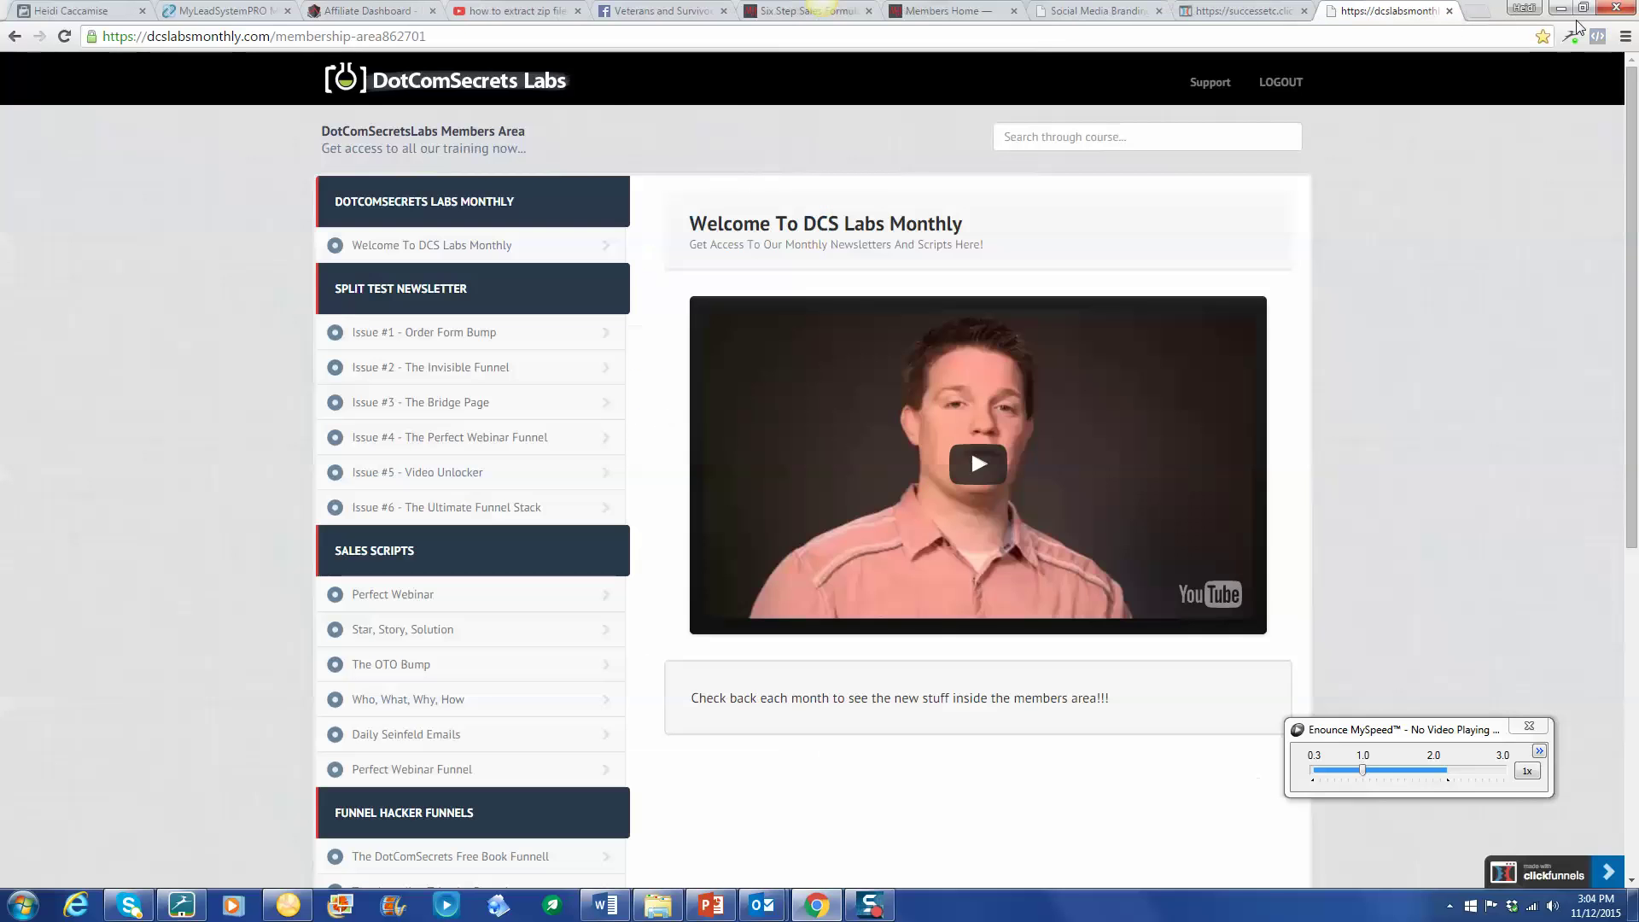
left_click(1561, 7)
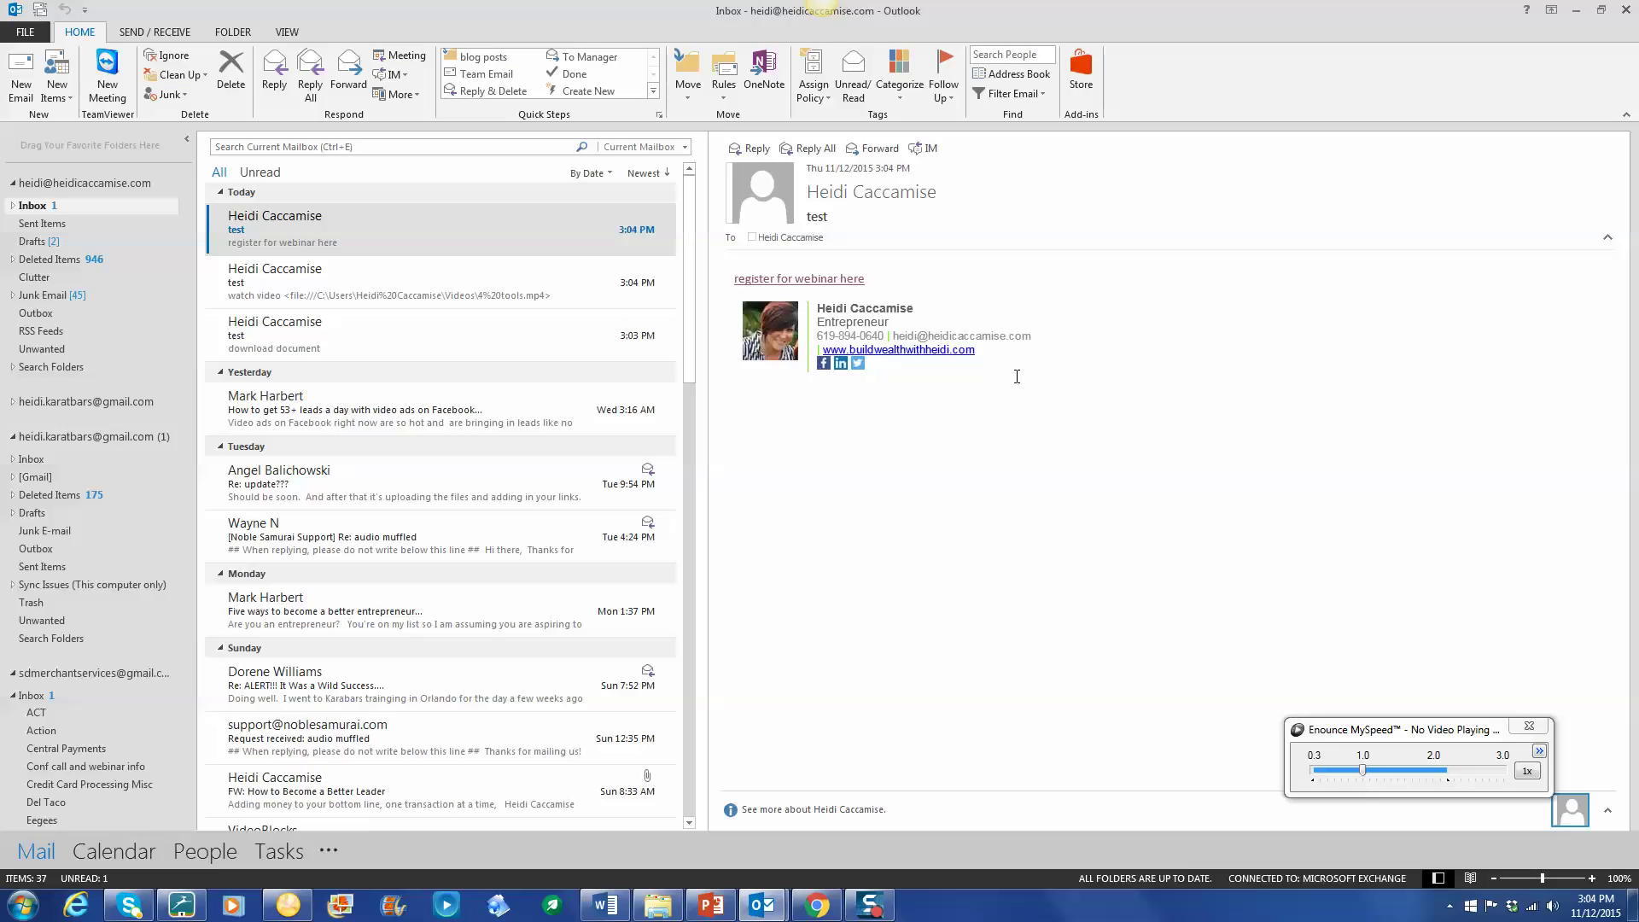